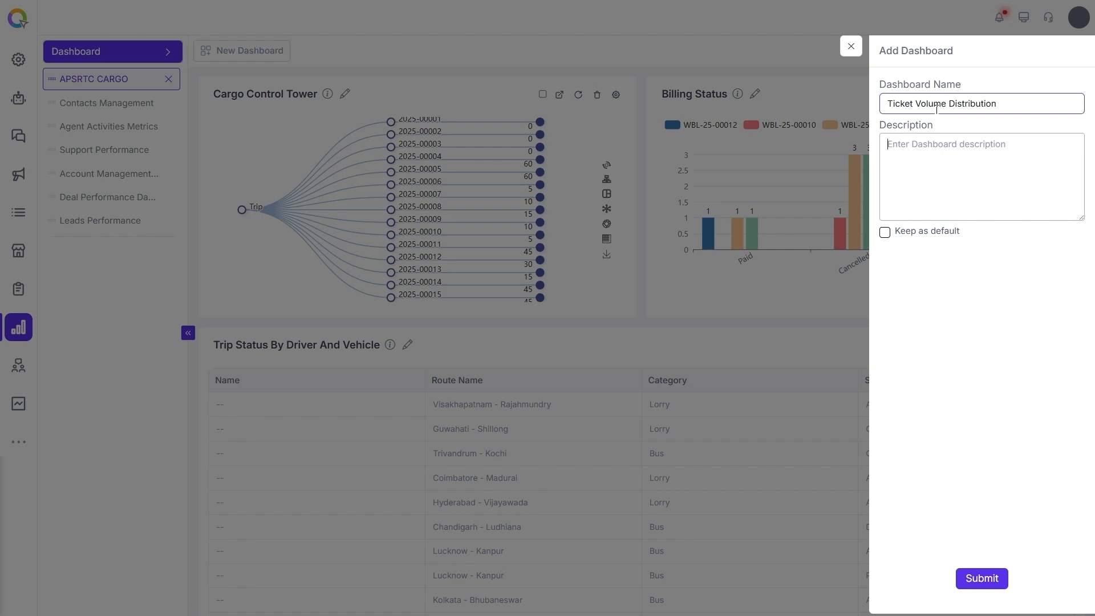
Enter the description 'Track ticket volume and how work is spread across status and more' and submit the new dashboard
type("Track ti")
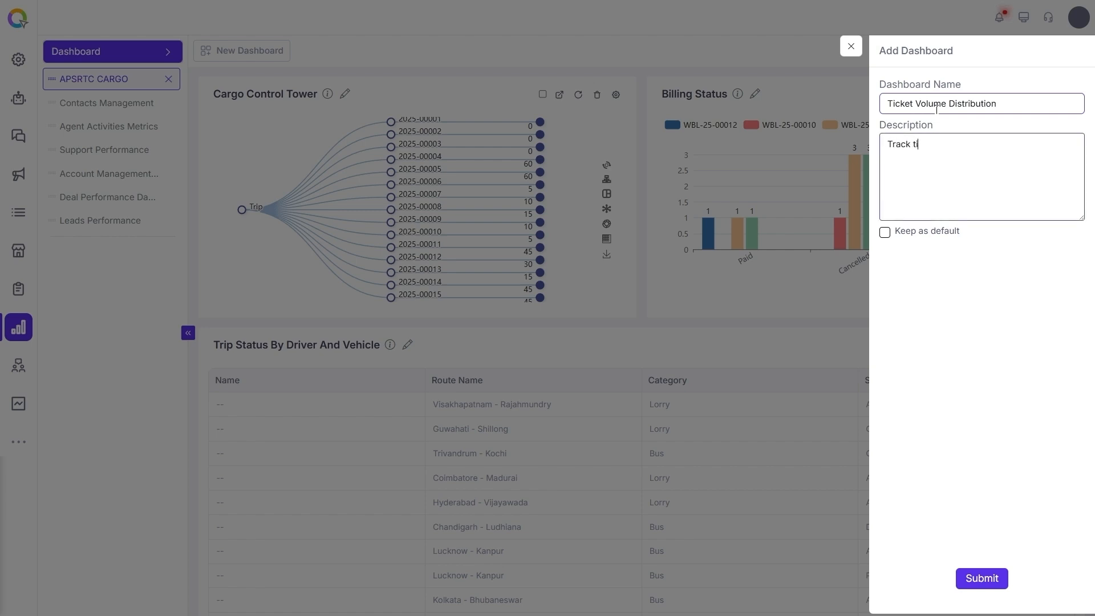
type("cket volume and how work is spre")
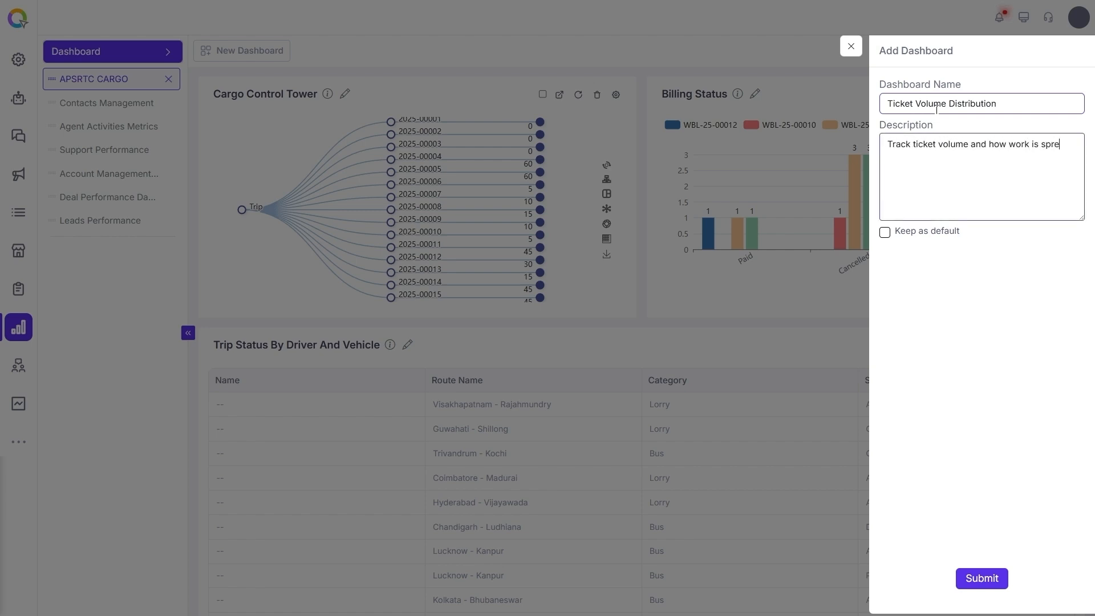
type("ad across status and more")
left_click(885, 232)
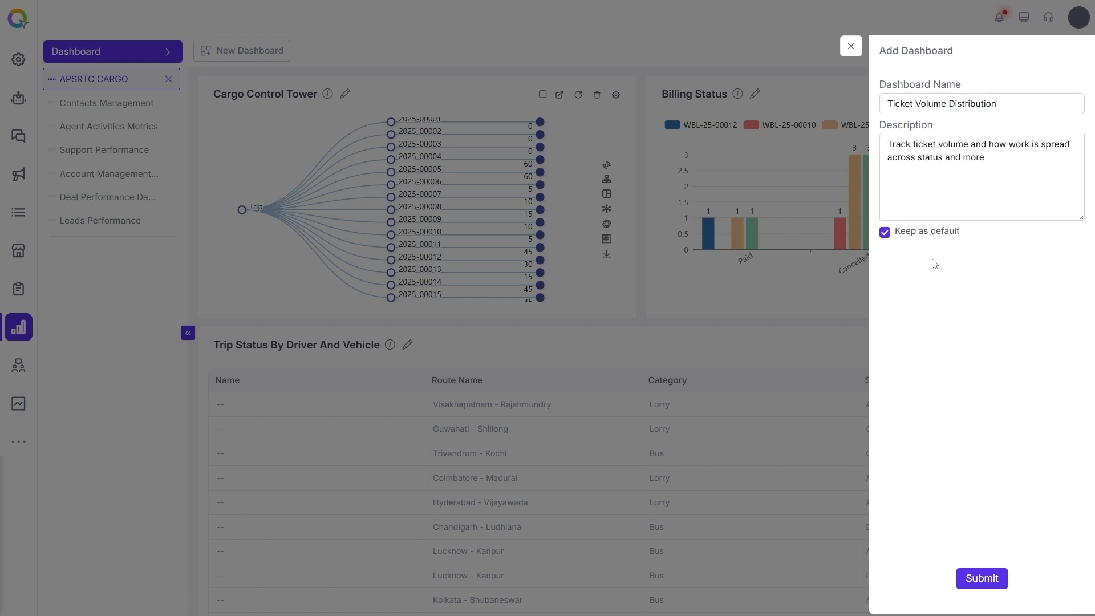
left_click(886, 233)
left_click(993, 582)
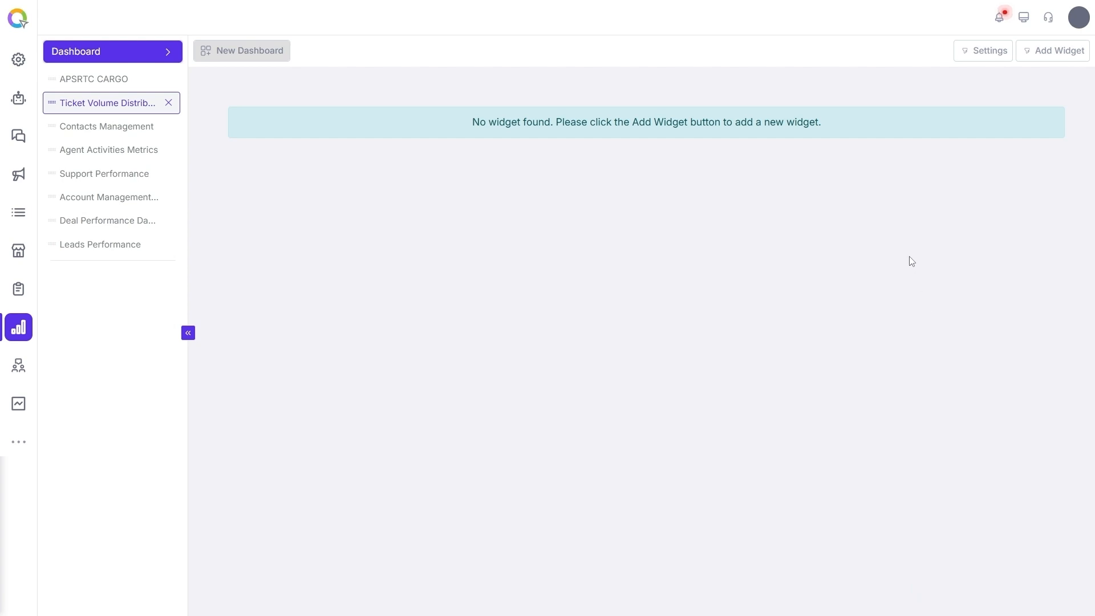
Open the dashboard settings to review its name and description, then close them
left_click(989, 60)
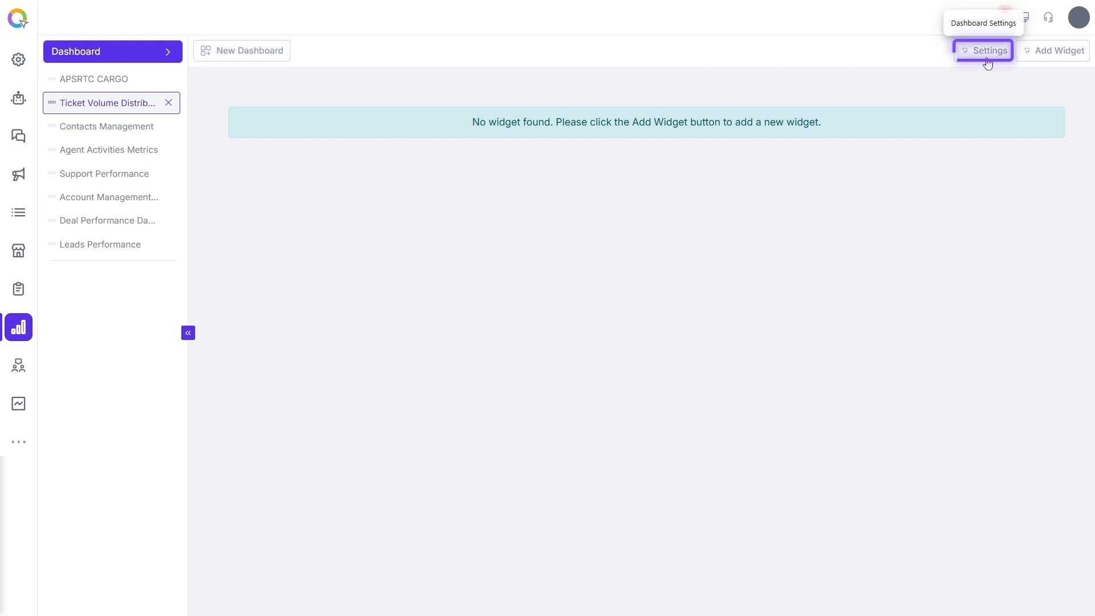
left_click(990, 62)
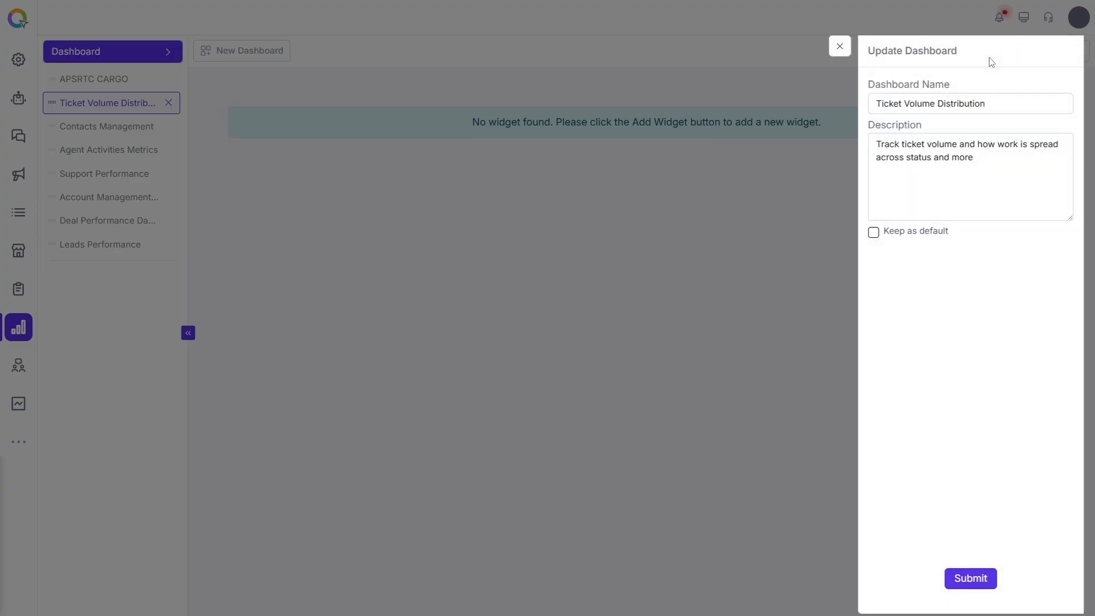
left_click(1006, 111)
left_click(1015, 161)
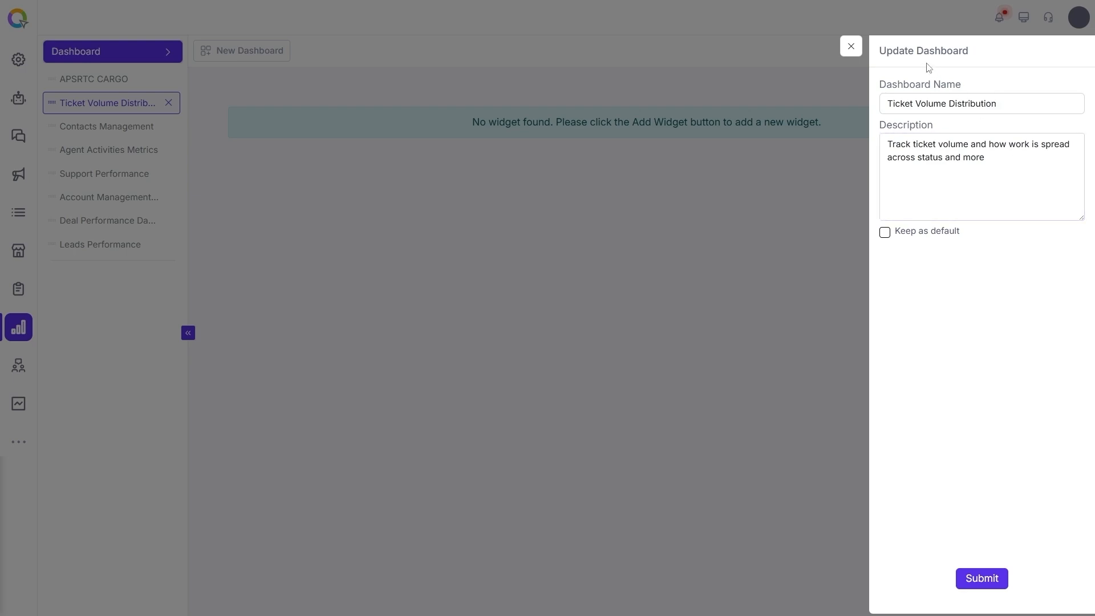
left_click(851, 46)
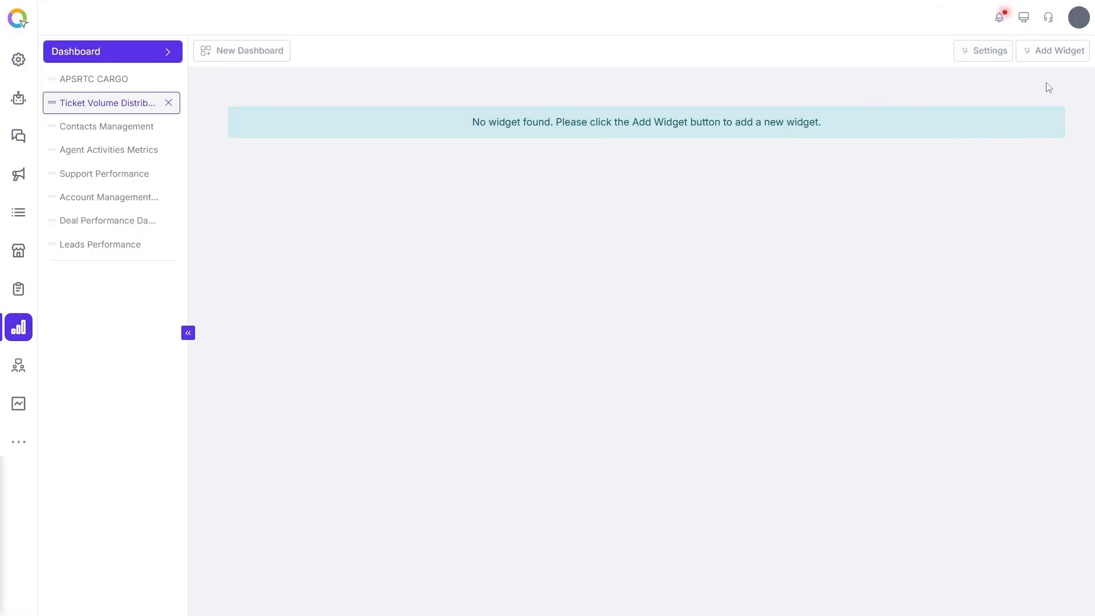
Add a new widget to the dashboard and rename it 'Total Tickets by Status'
left_click(1077, 53)
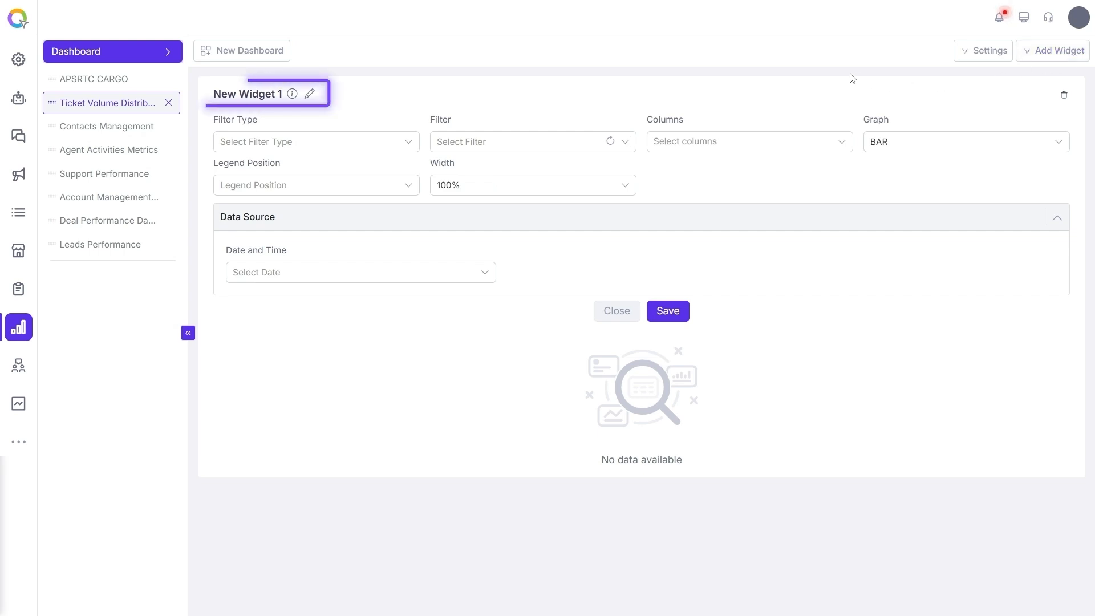
left_click(309, 102)
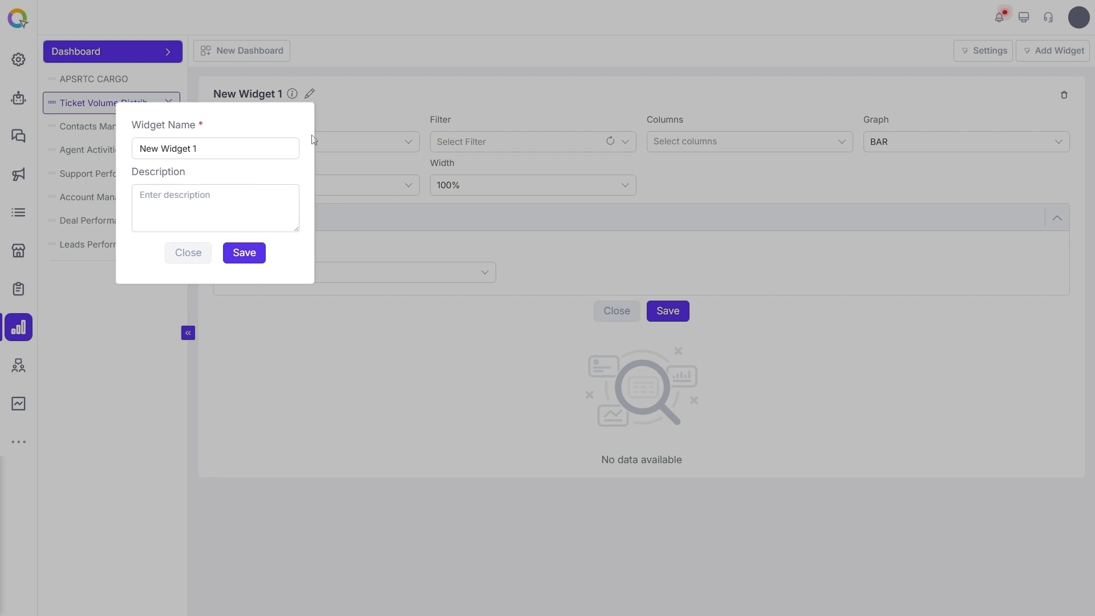
left_click(232, 144)
key("ctrl+a")
type("Total Tick")
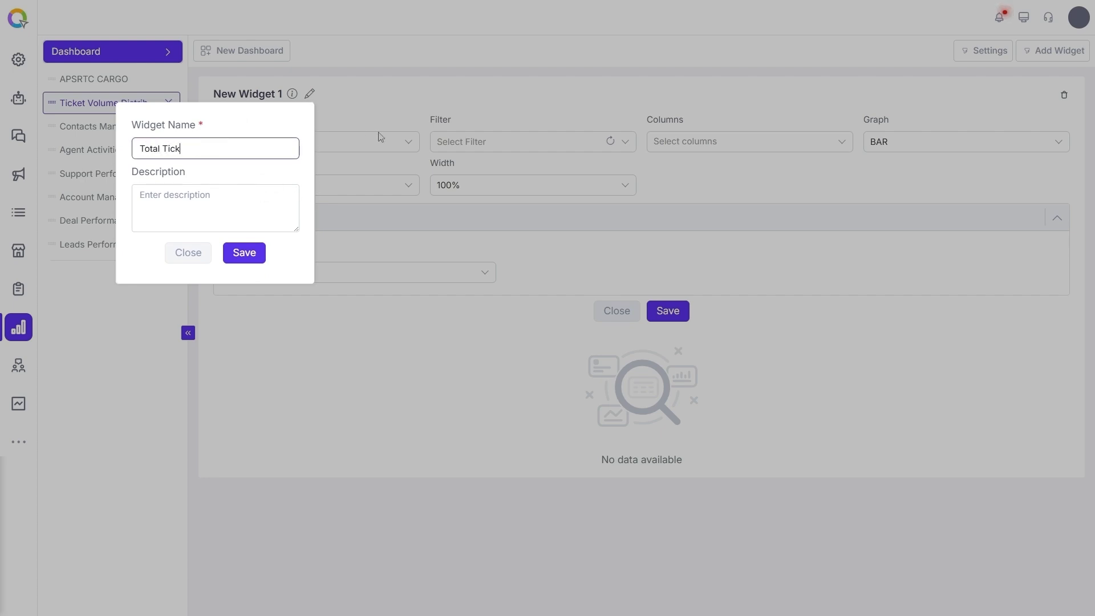
type("ets by Status")
Give the widget the description 'Shows count of tickets grouped by current status to highlight workload and bottlenecks' and save it
left_click(254, 203)
type("Shows count of tickets grouped by current status to highlight workload and bottlenecks")
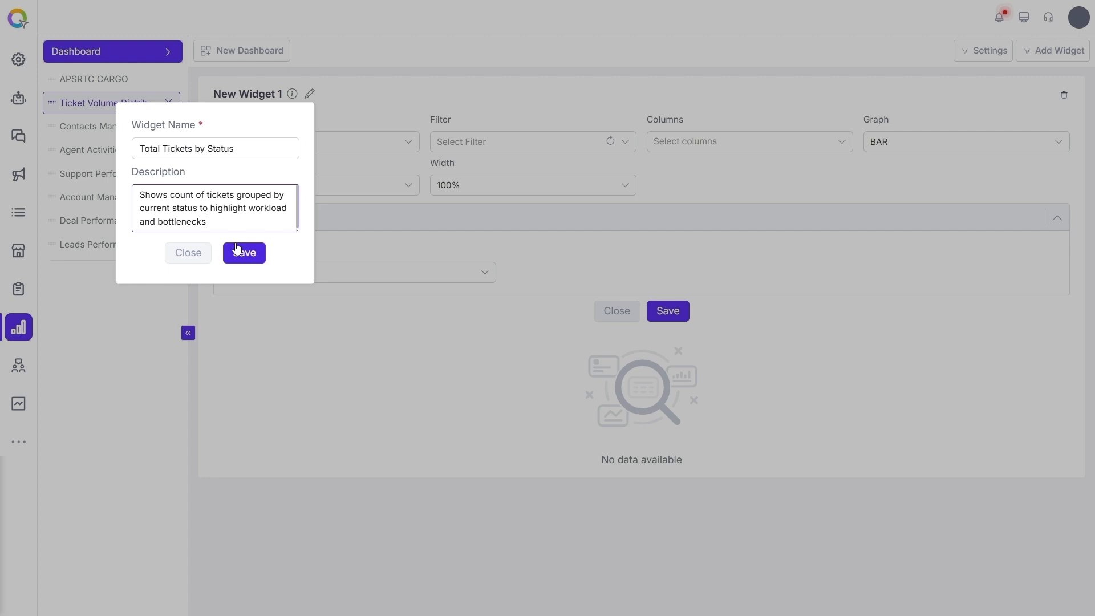
left_click(246, 254)
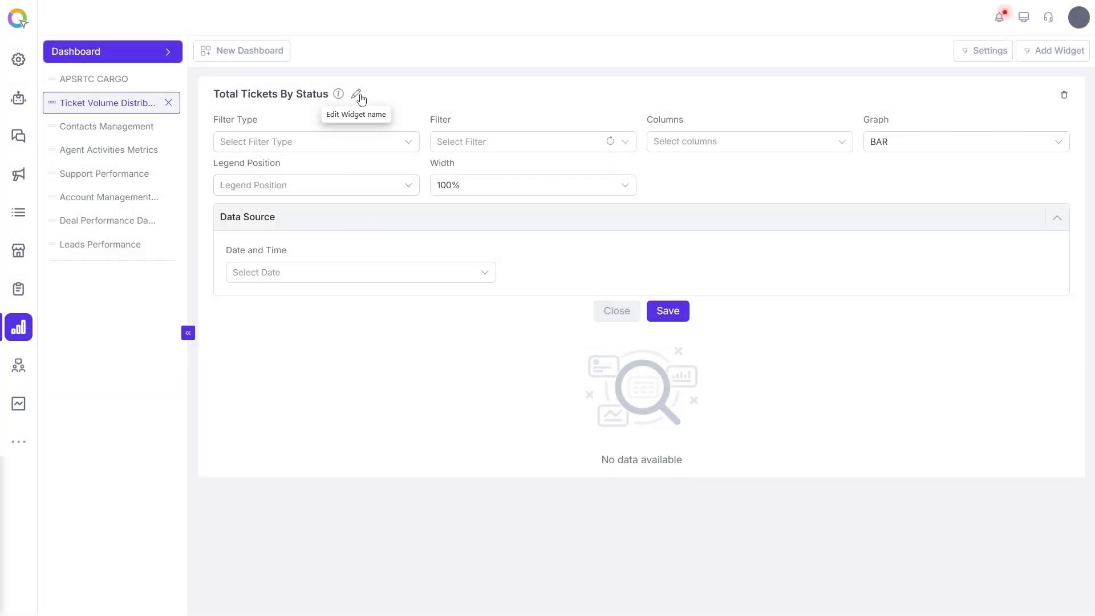
Set the widget's filter type to Objects
left_click(358, 94)
left_click(399, 109)
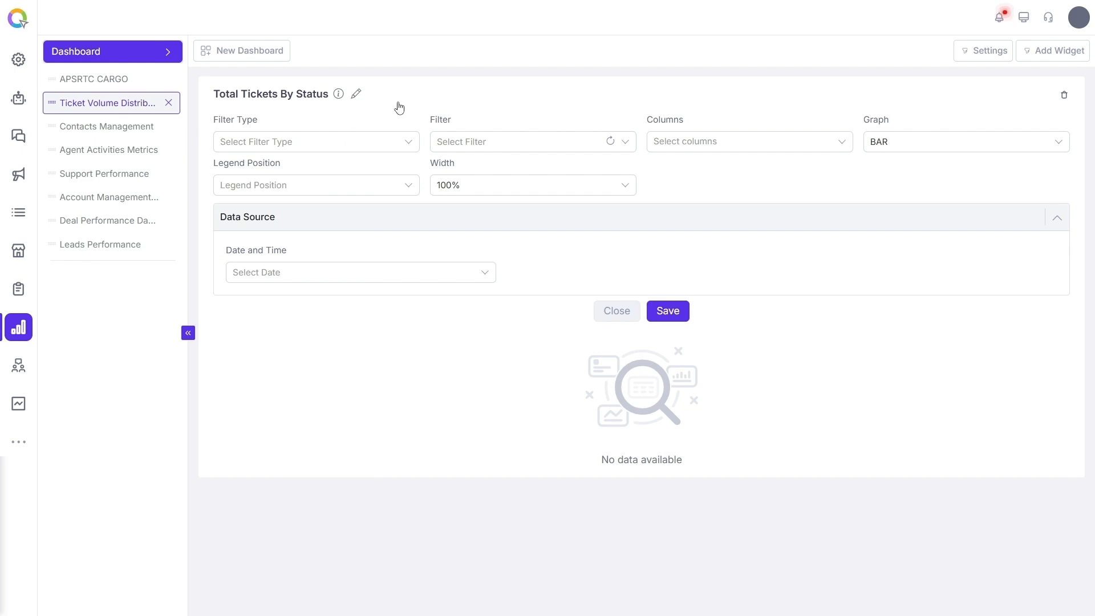
left_click(330, 142)
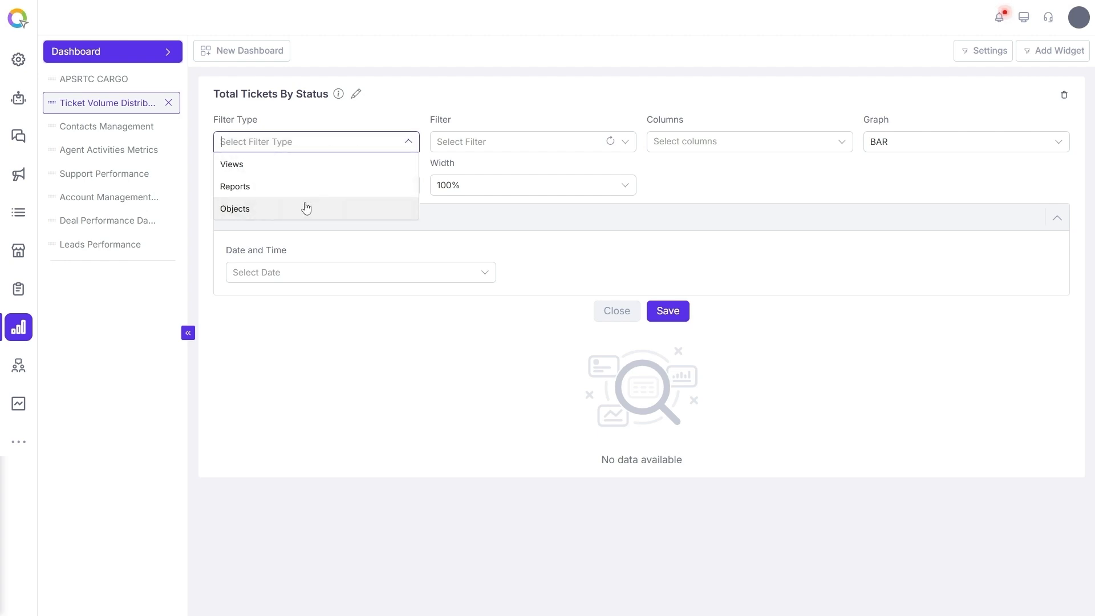
left_click(273, 217)
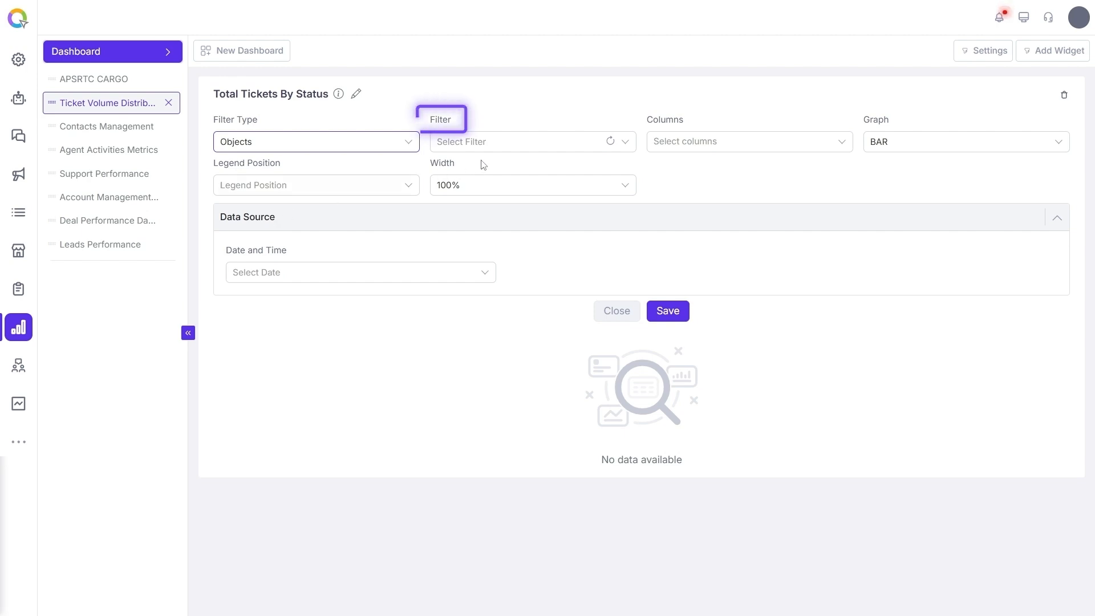
Search for and select Tickets as the widget's filter
left_click(520, 148)
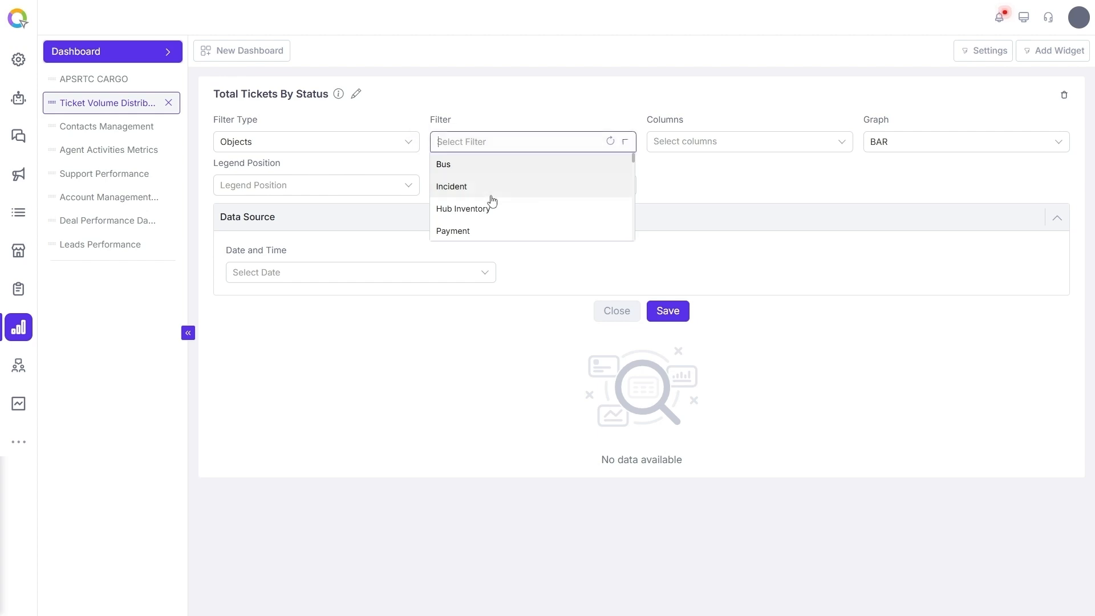
scroll(490, 197, "down", 2)
scroll(491, 197, "up", 2)
type("Ticket")
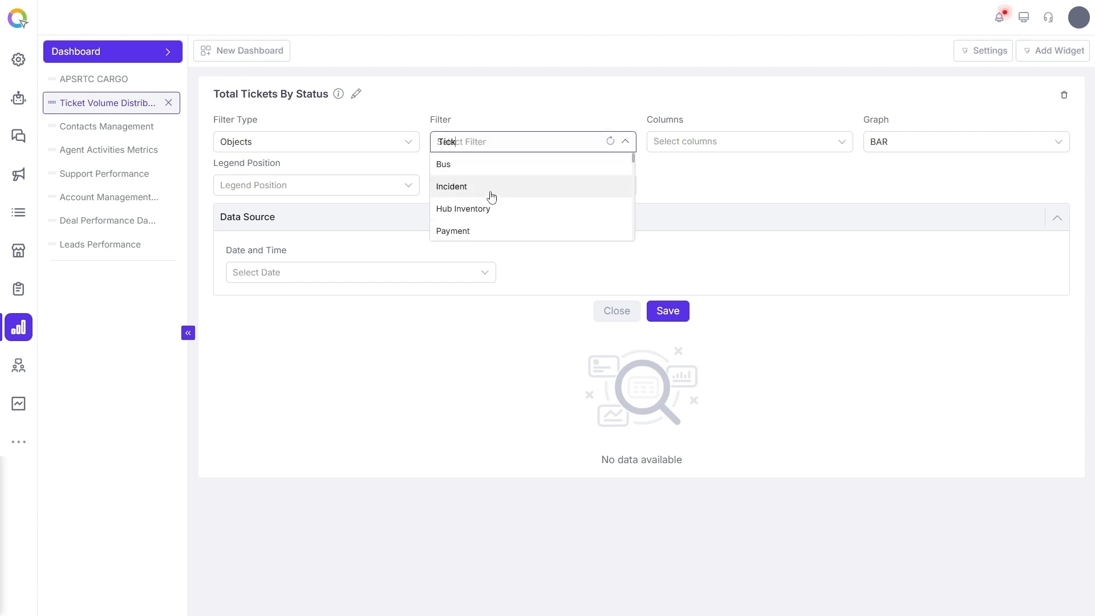
left_click(548, 170)
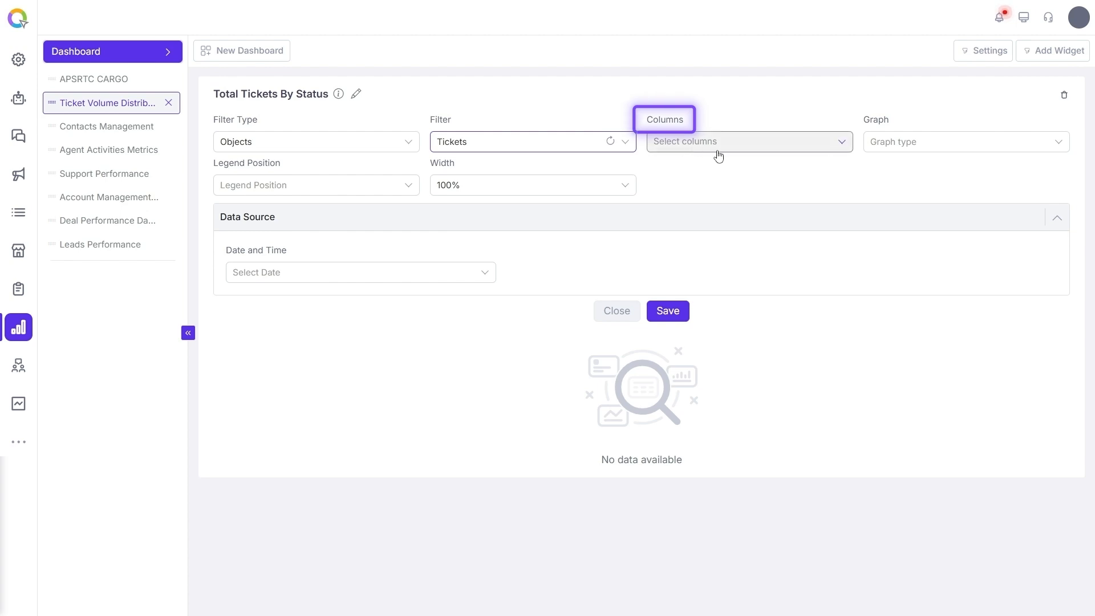
Add the Assigned to and Ticket Status columns to the widget
left_click(739, 156)
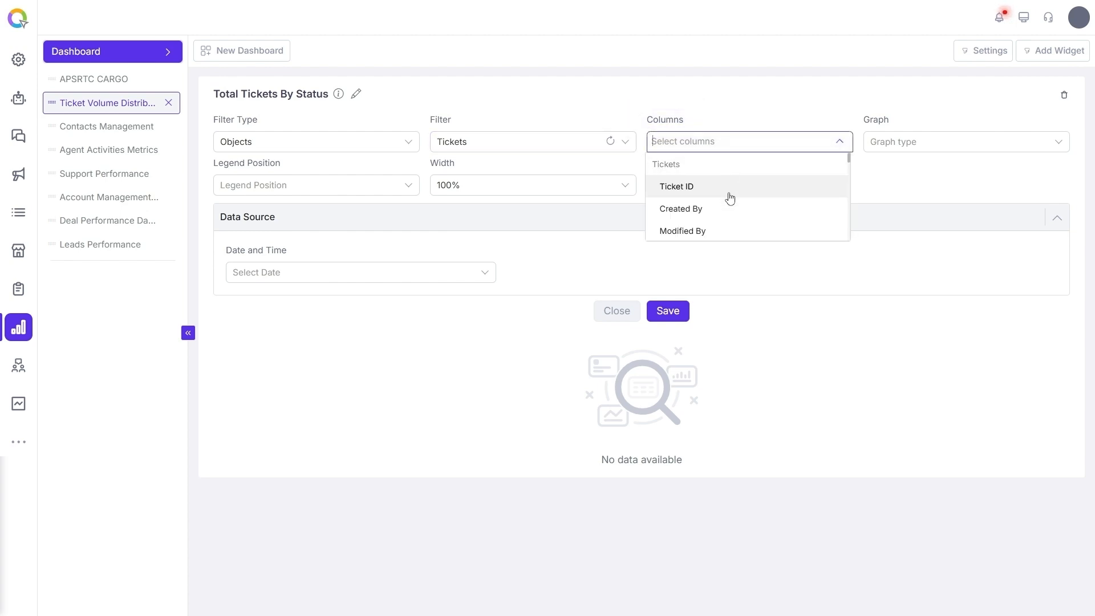
scroll(730, 204, "down", 5)
scroll(730, 204, "up", 1)
scroll(730, 204, "up", 4)
type("Assigned")
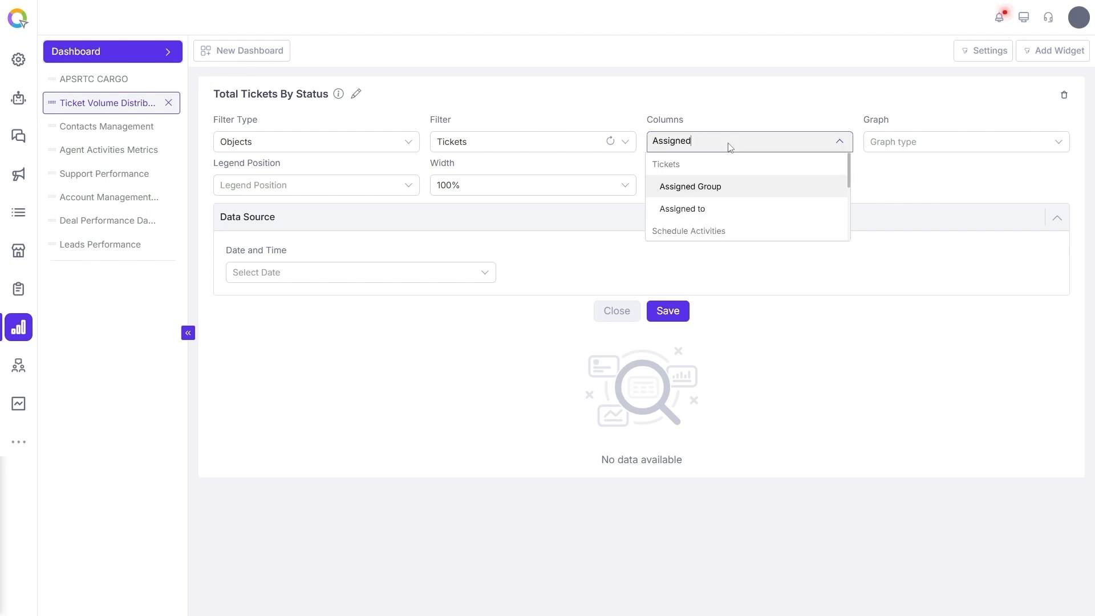
left_click(719, 209)
type("Ticket st")
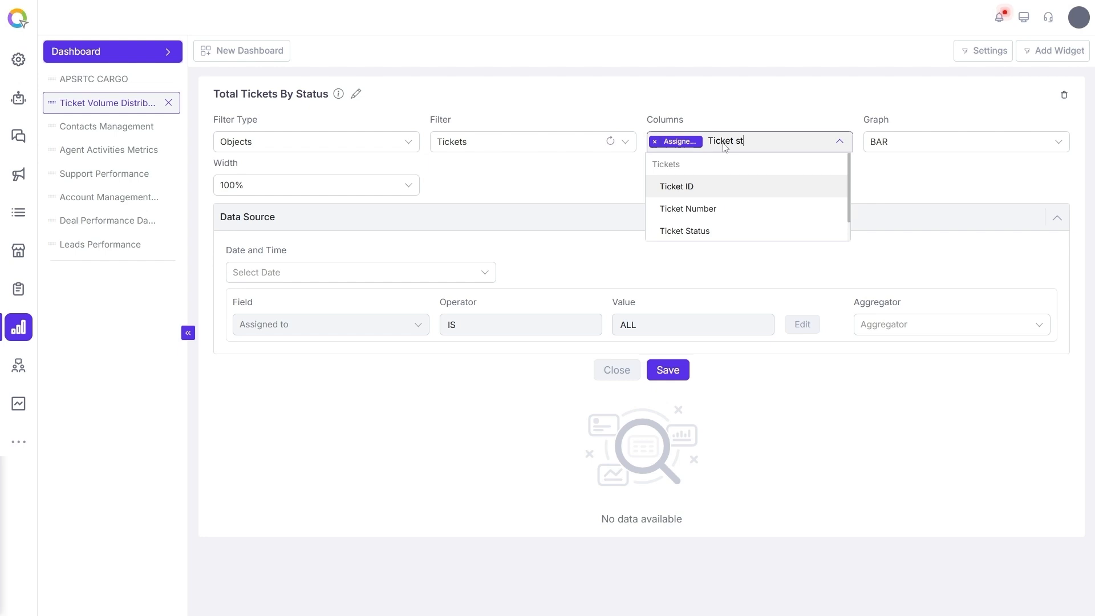
type("at")
left_click(719, 186)
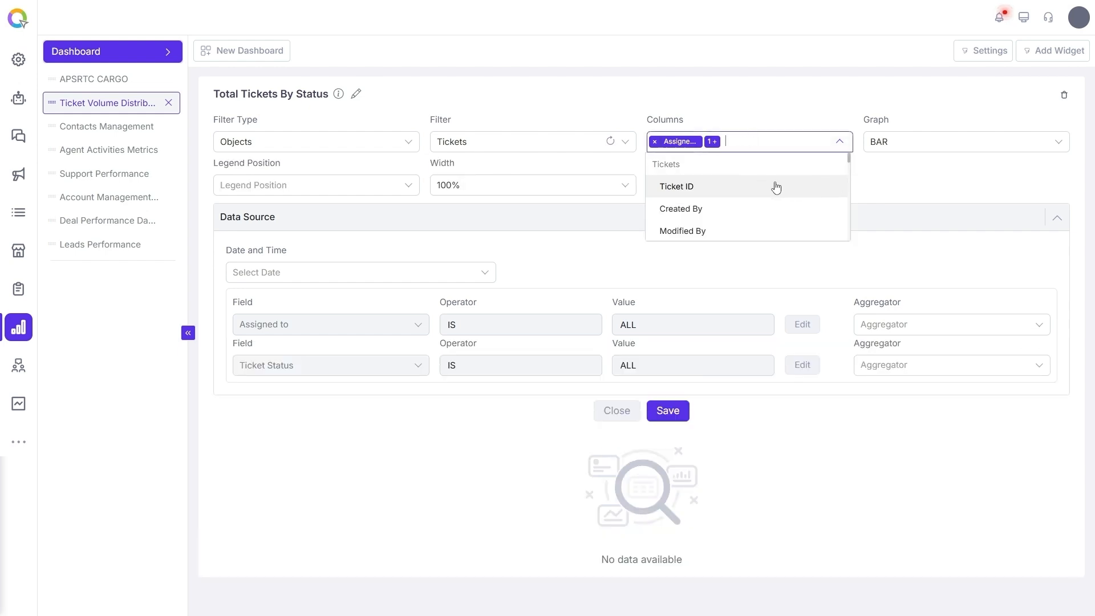
Choose BAR as the widget's graph type
left_click(882, 181)
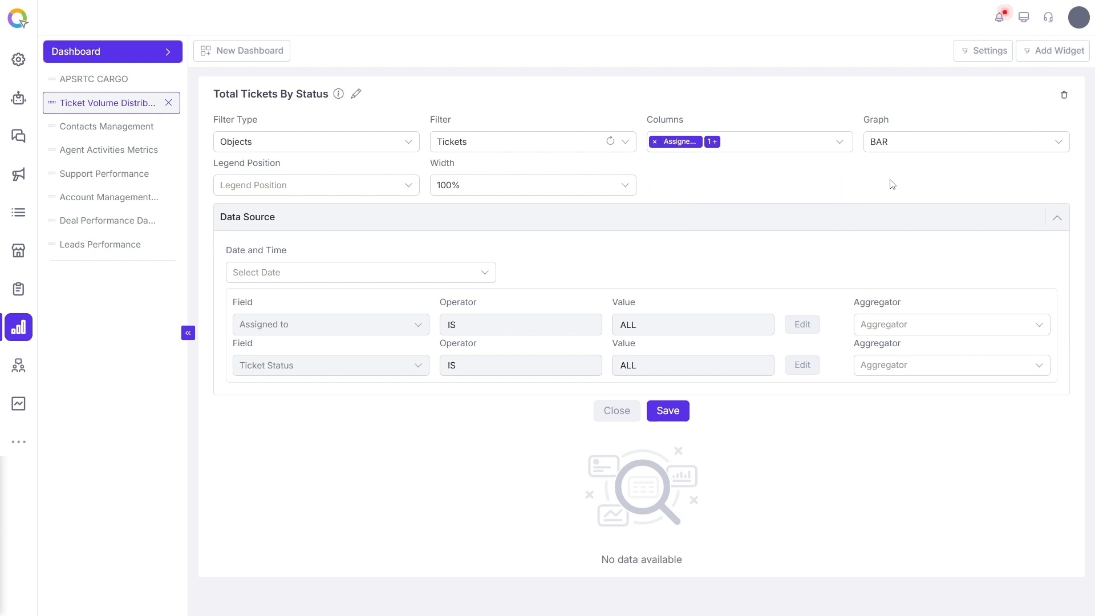
left_click(958, 152)
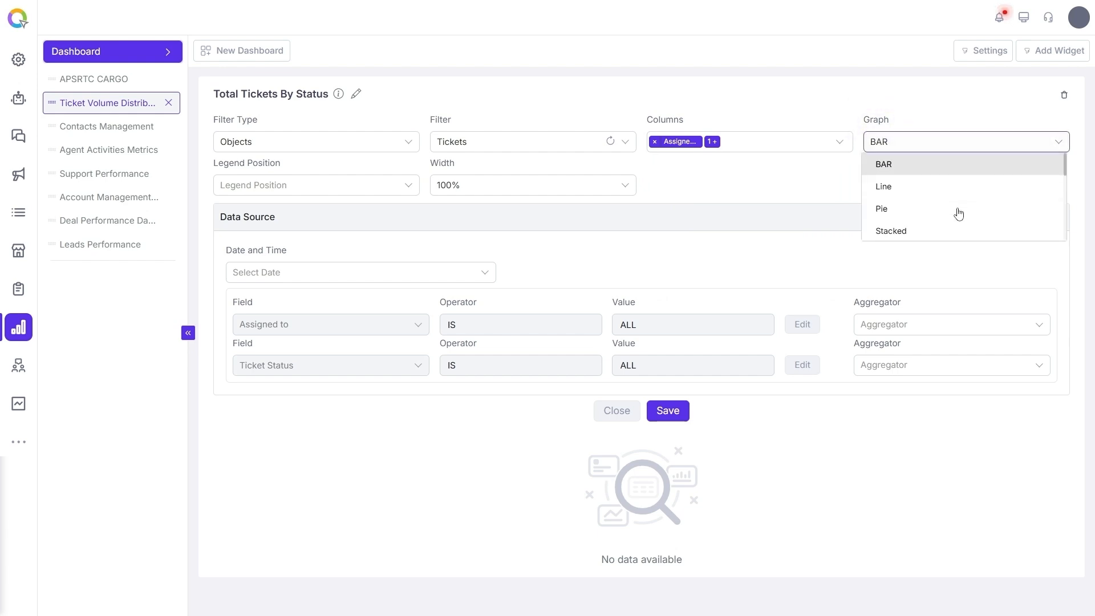
scroll(952, 181, "down", 1)
scroll(954, 184, "down", 3)
scroll(954, 184, "up", 4)
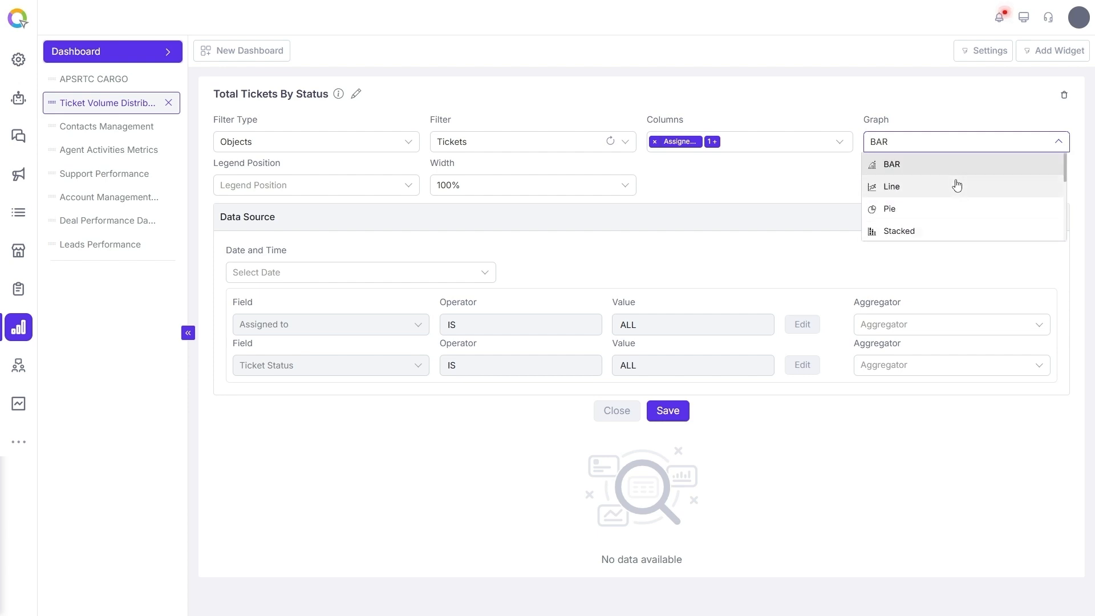
left_click(915, 171)
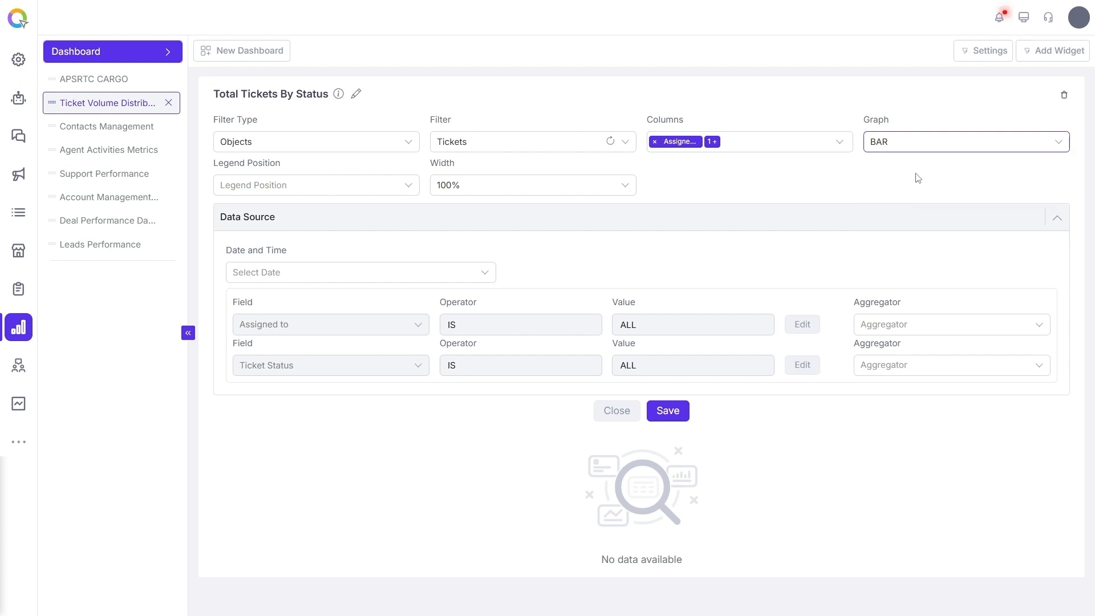
Set the legend position to Top-Center and the widget width to 100%
left_click(347, 187)
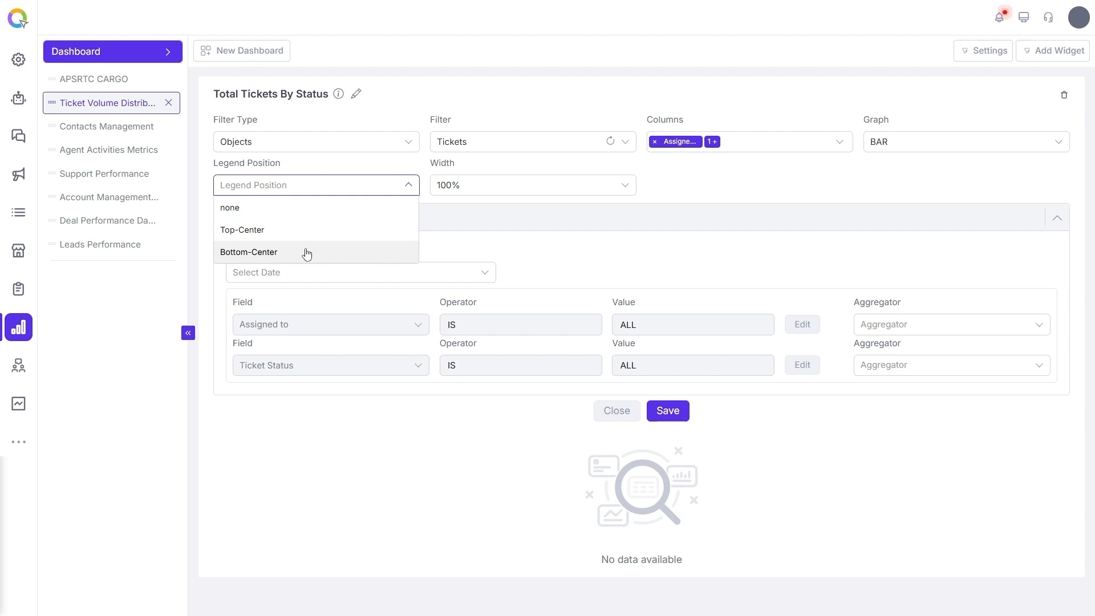
left_click(284, 238)
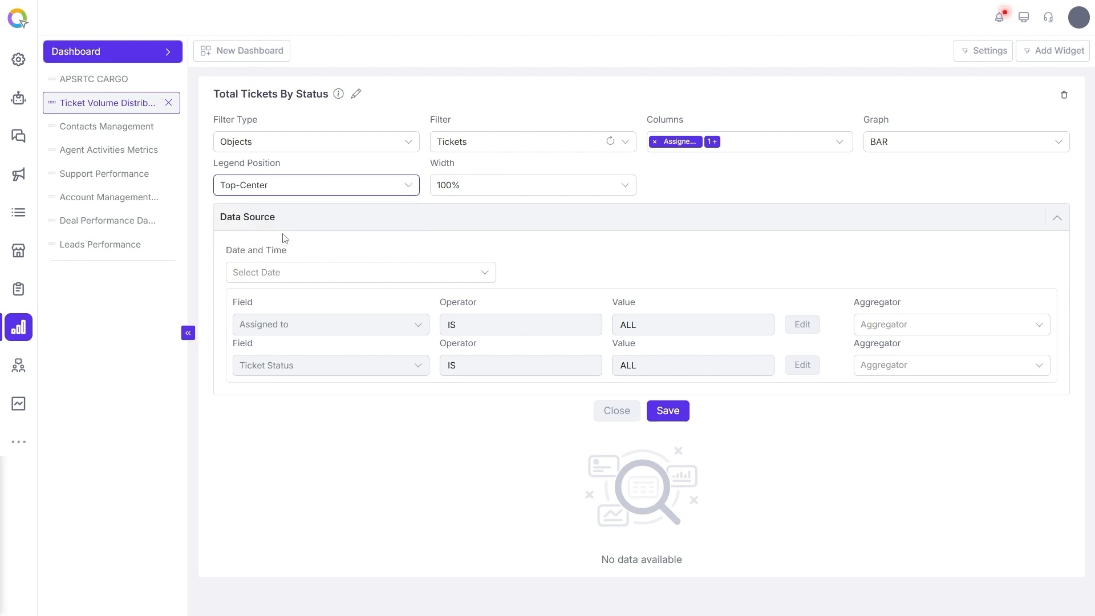
left_click(491, 183)
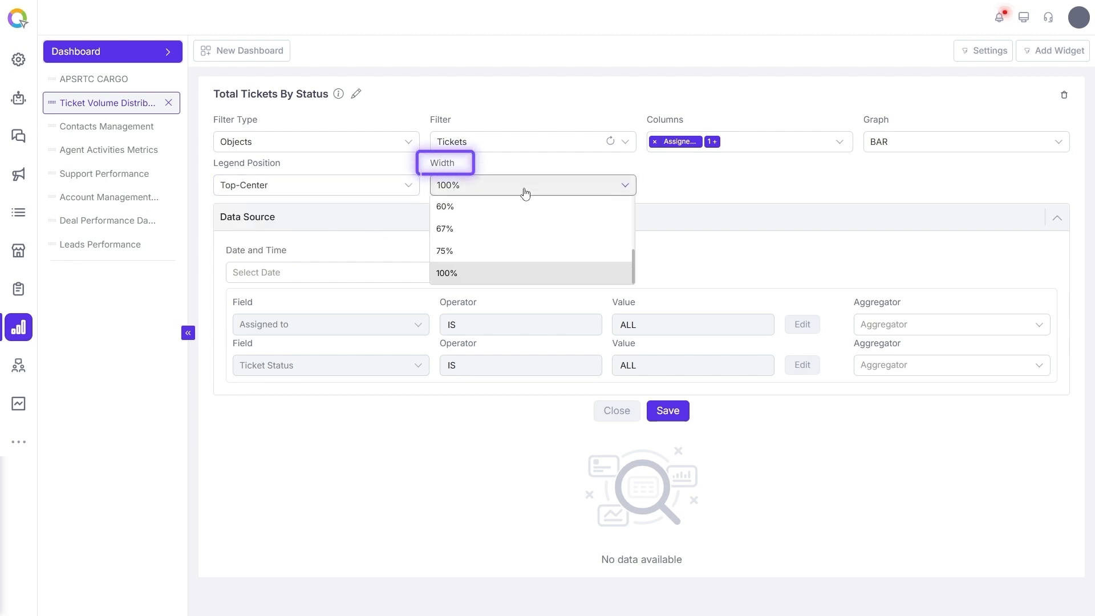
scroll(551, 218, "up", 3)
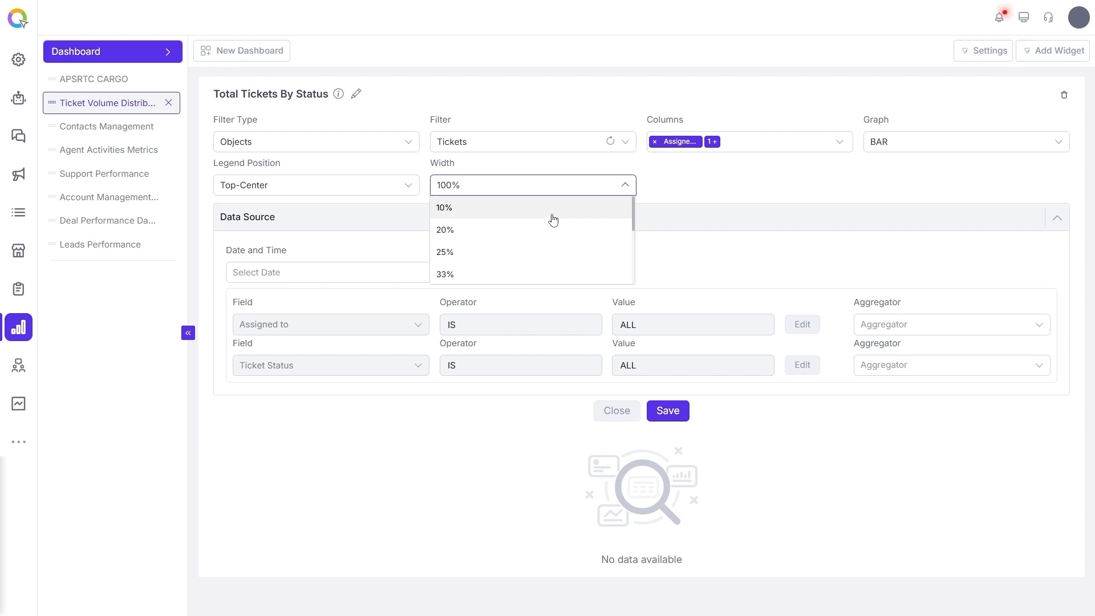
scroll(553, 220, "down", 3)
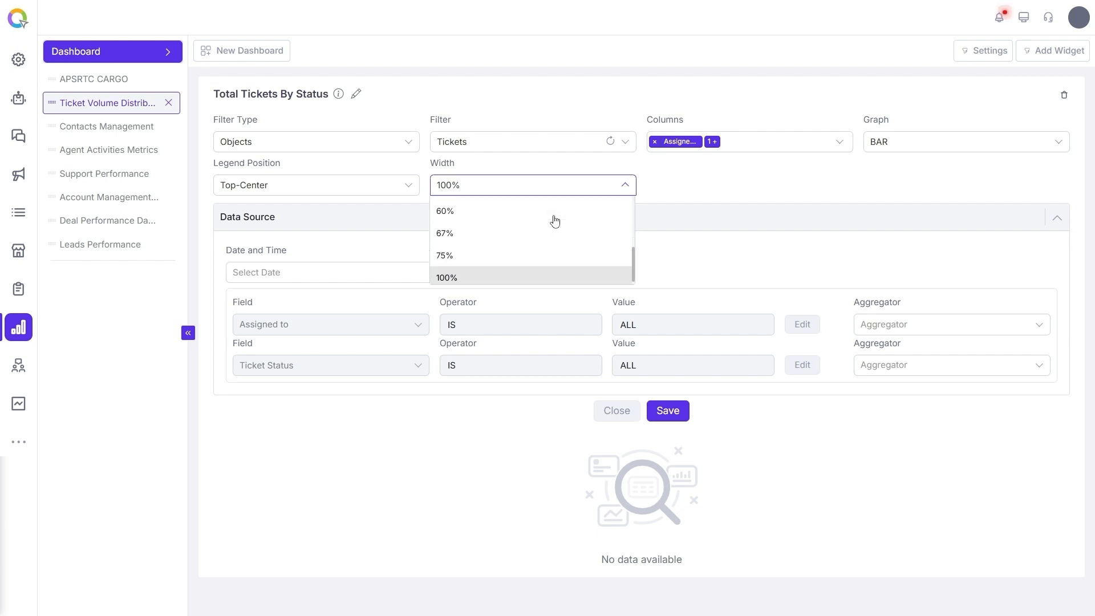
left_click(532, 279)
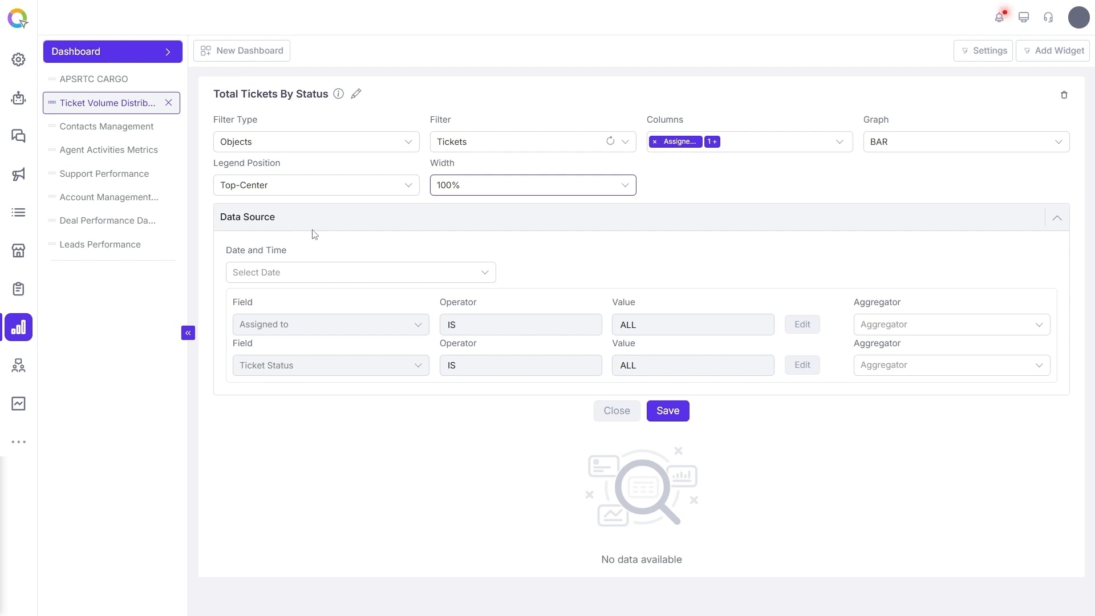
Choose Created Datetime as the data source's date and time field
left_click(324, 273)
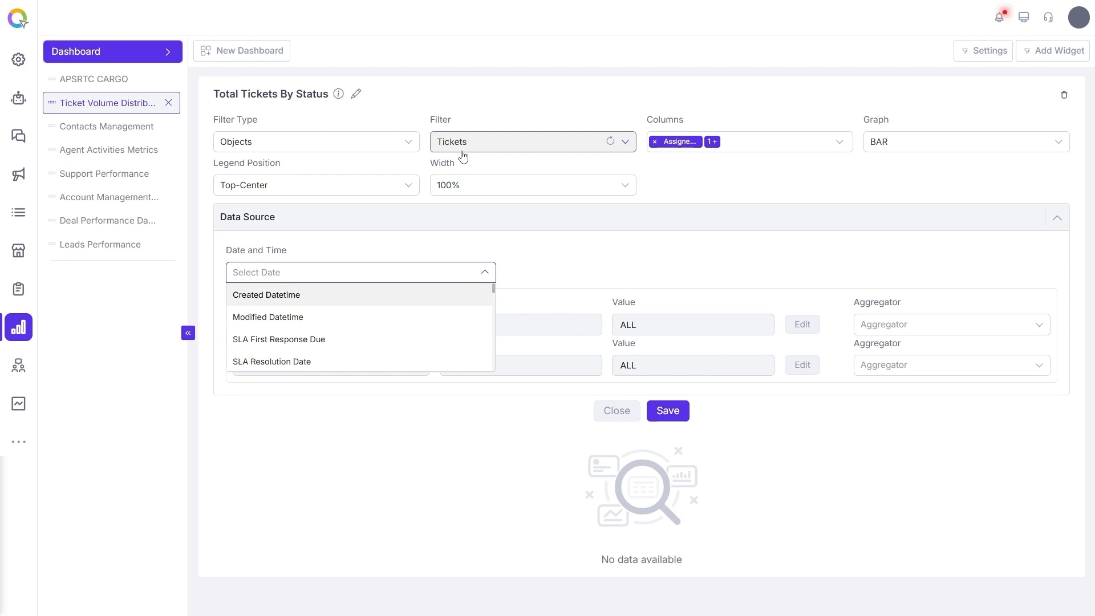
scroll(384, 310, "down", 5)
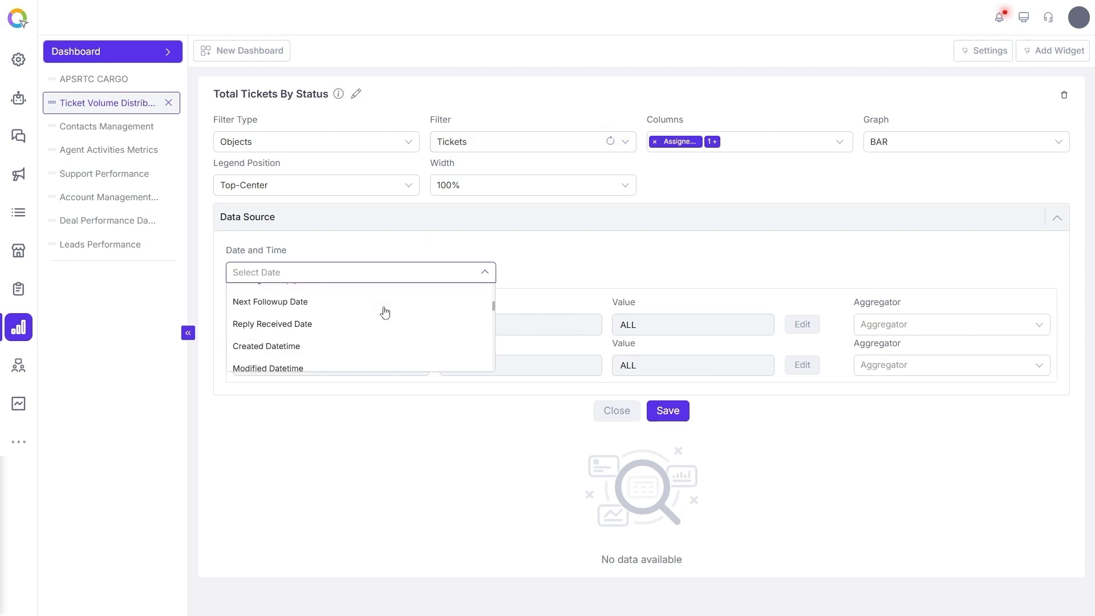
scroll(384, 310, "down", 5)
scroll(384, 311, "up", 10)
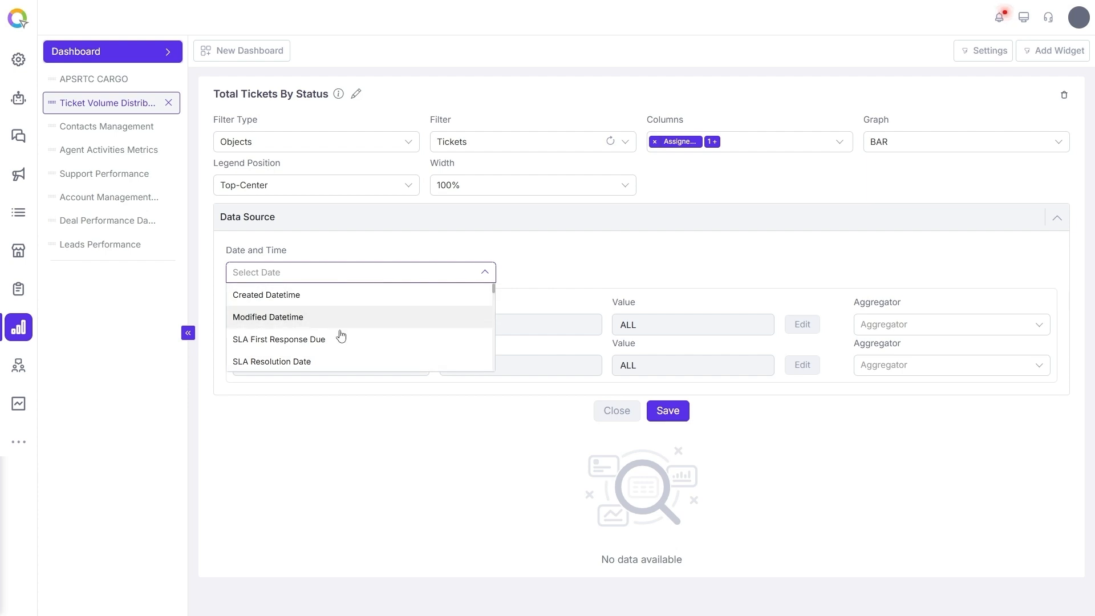
scroll(345, 345, "down", 5)
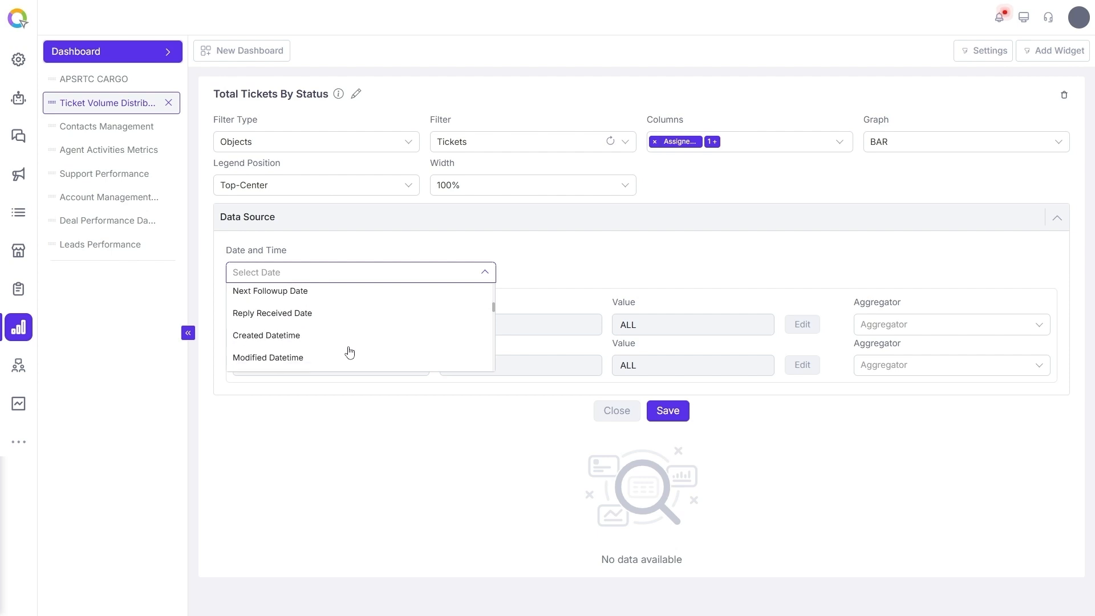
scroll(350, 353, "down", 2)
scroll(350, 353, "down", 1)
scroll(352, 353, "up", 6)
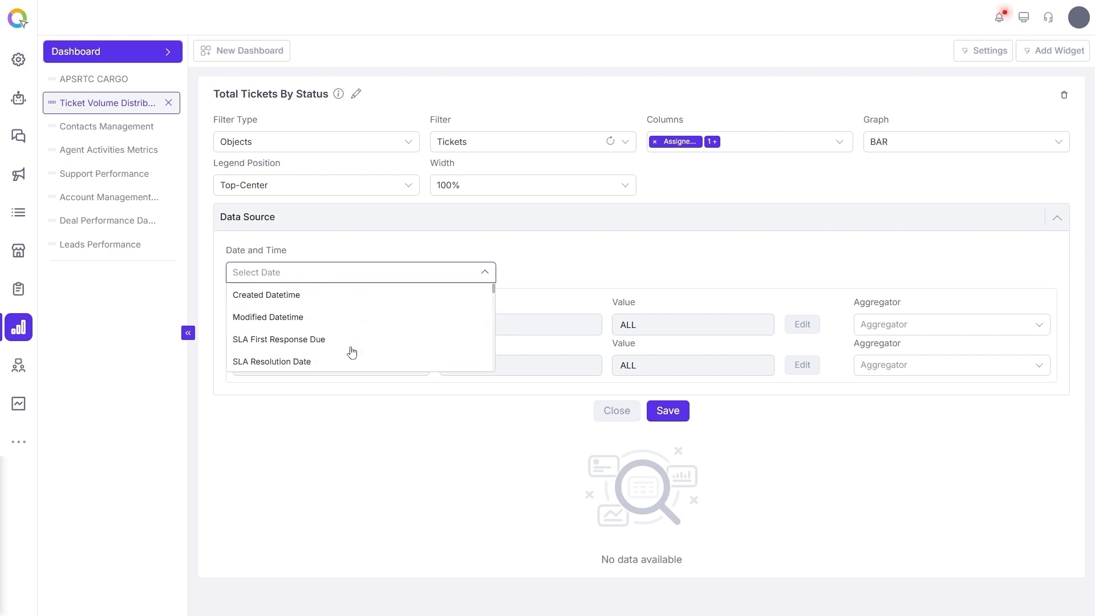
left_click(358, 295)
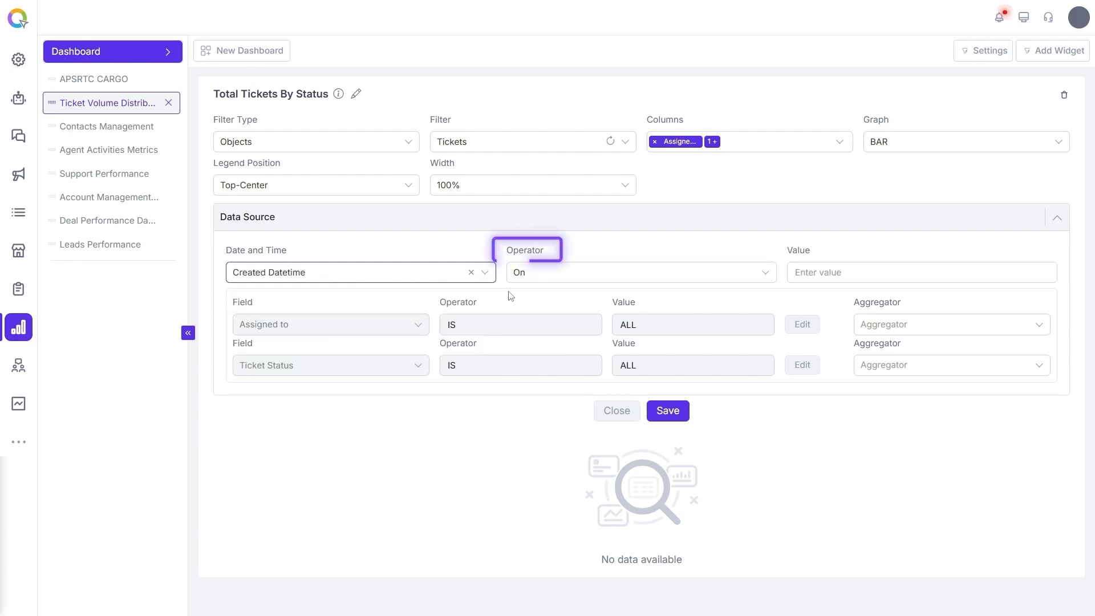
Set the date operator to Last n months with a value of 6
left_click(553, 277)
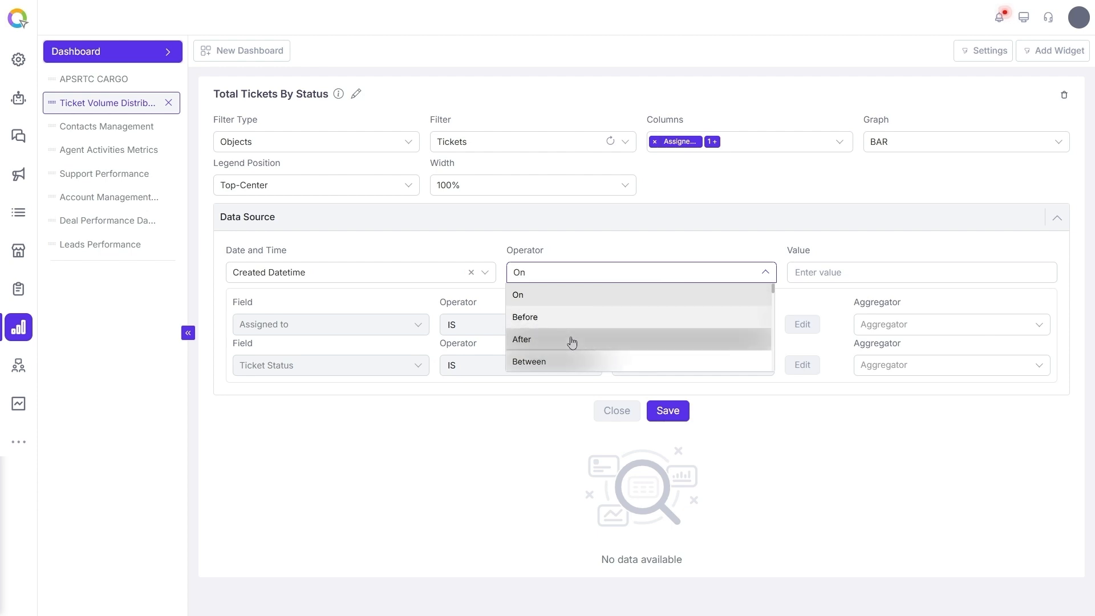
scroll(575, 342, "down", 3)
type("last n")
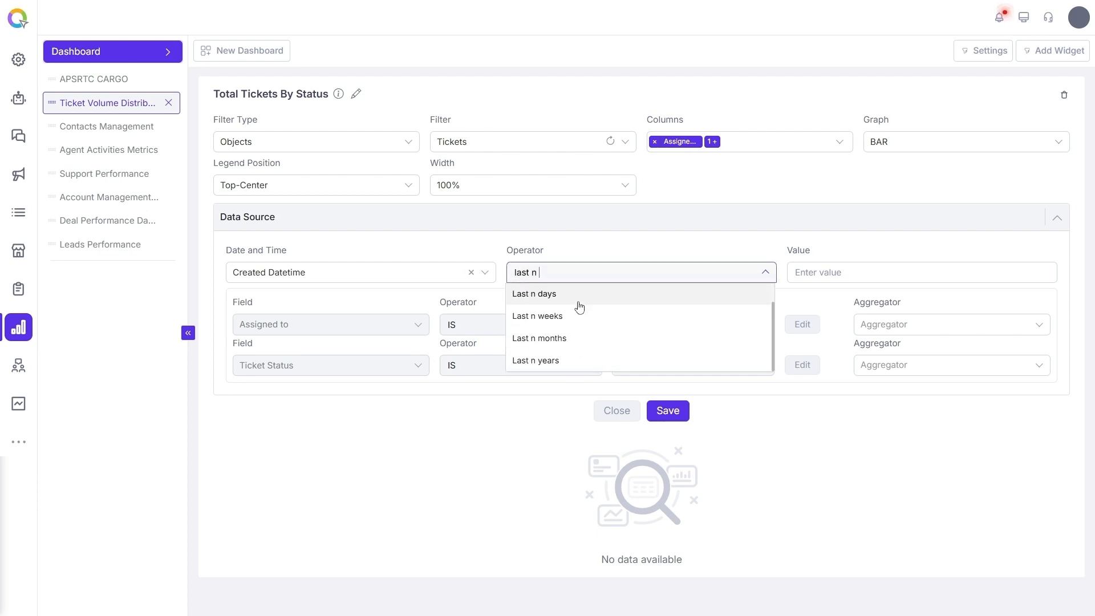
left_click(576, 338)
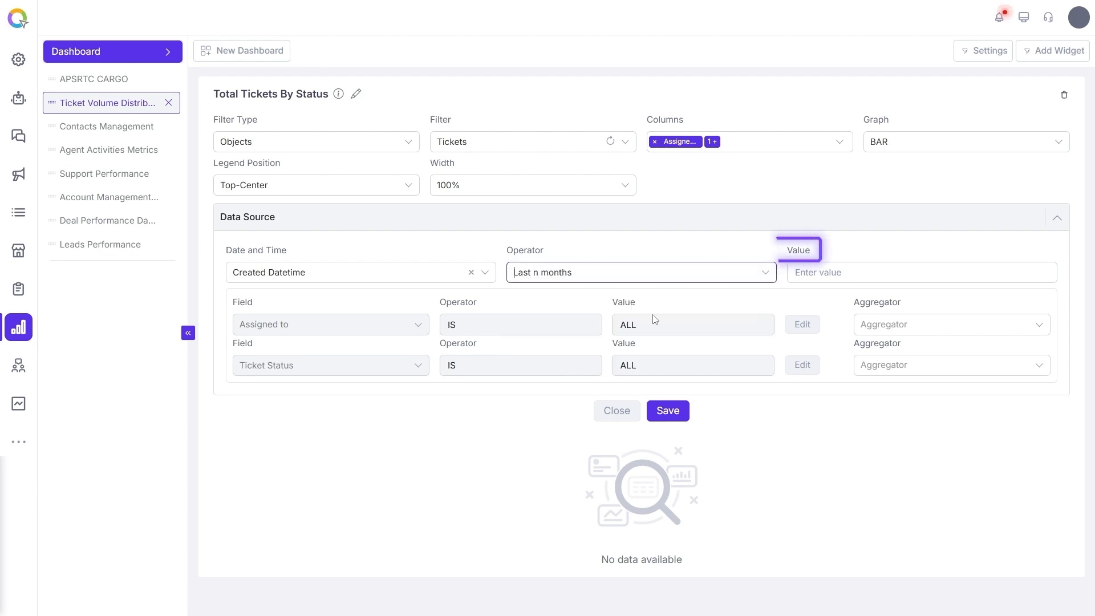
left_click(840, 273)
type("6")
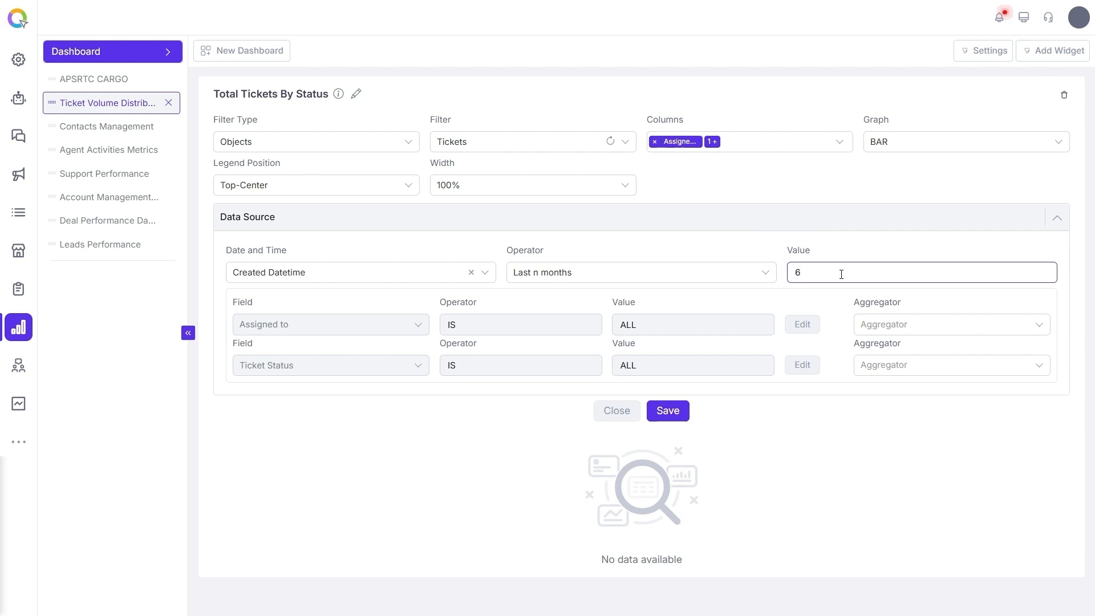
left_click(857, 256)
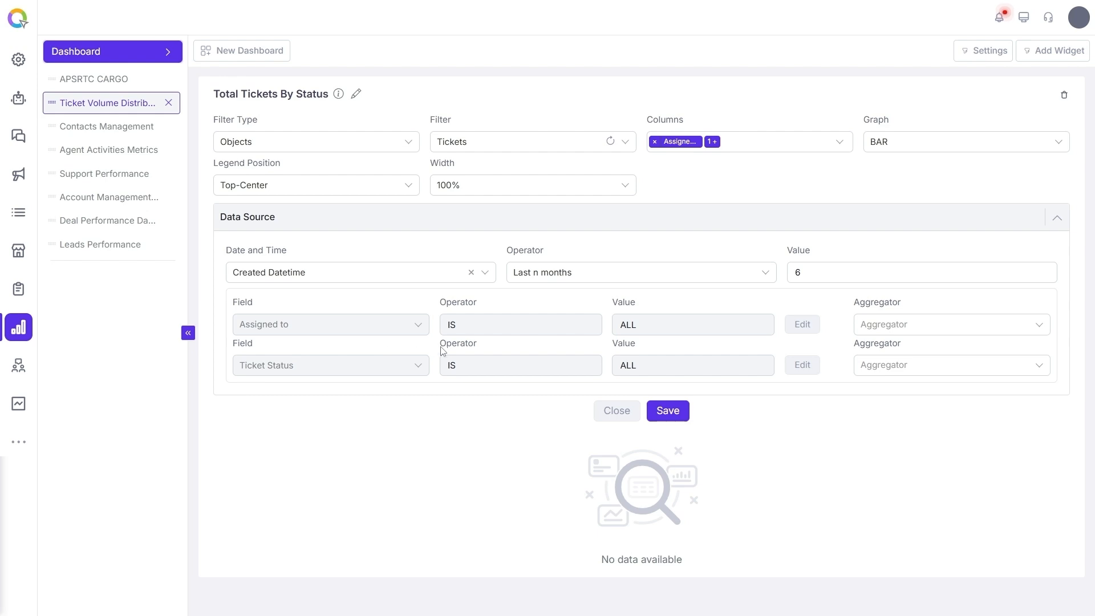
Edit the Assigned to condition to use the Is operator with one agent selected by name
left_click(802, 324)
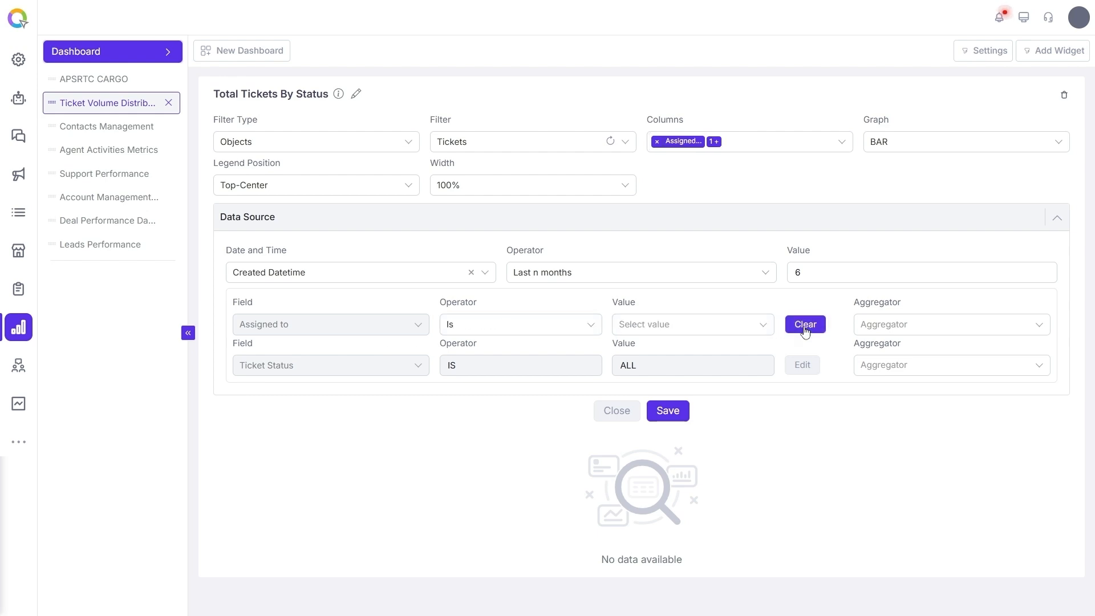
left_click(474, 324)
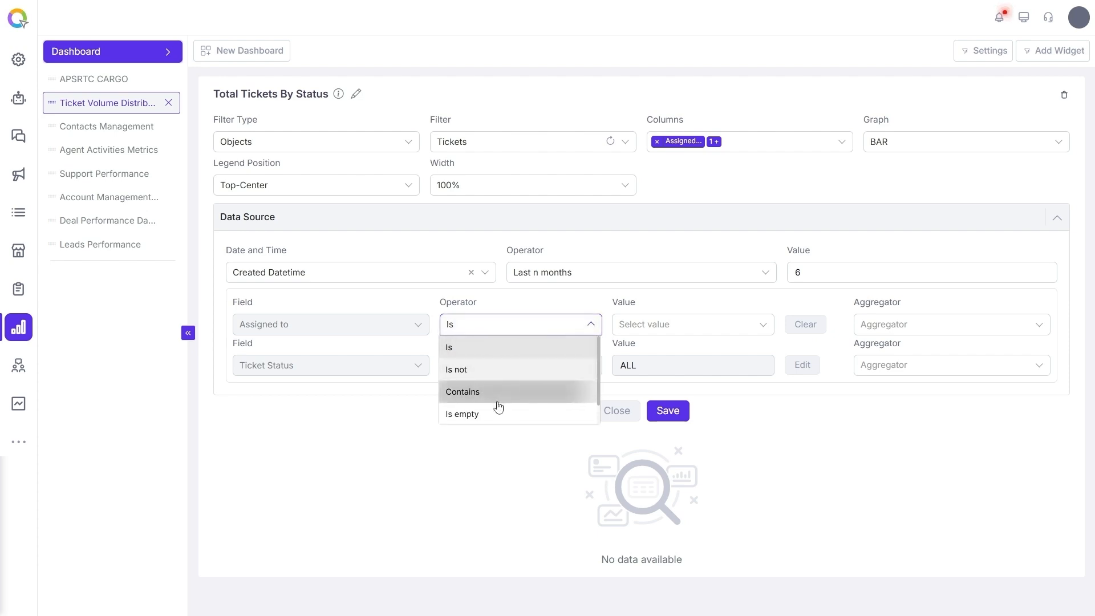
scroll(497, 404, "down", 1)
scroll(503, 395, "up", 1)
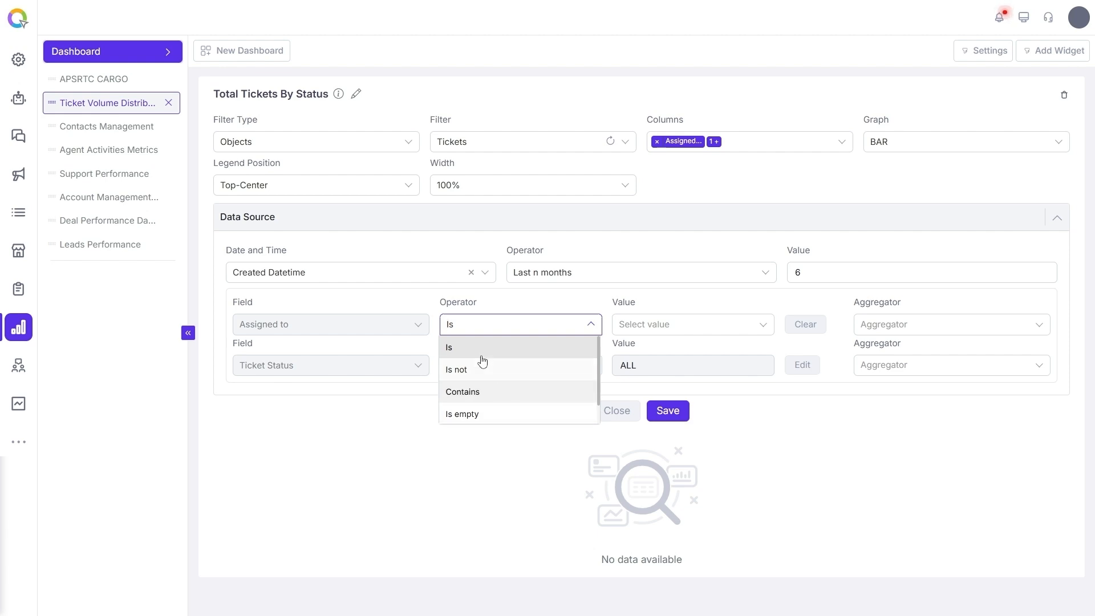
scroll(487, 371, "down", 1)
scroll(490, 357, "up", 1)
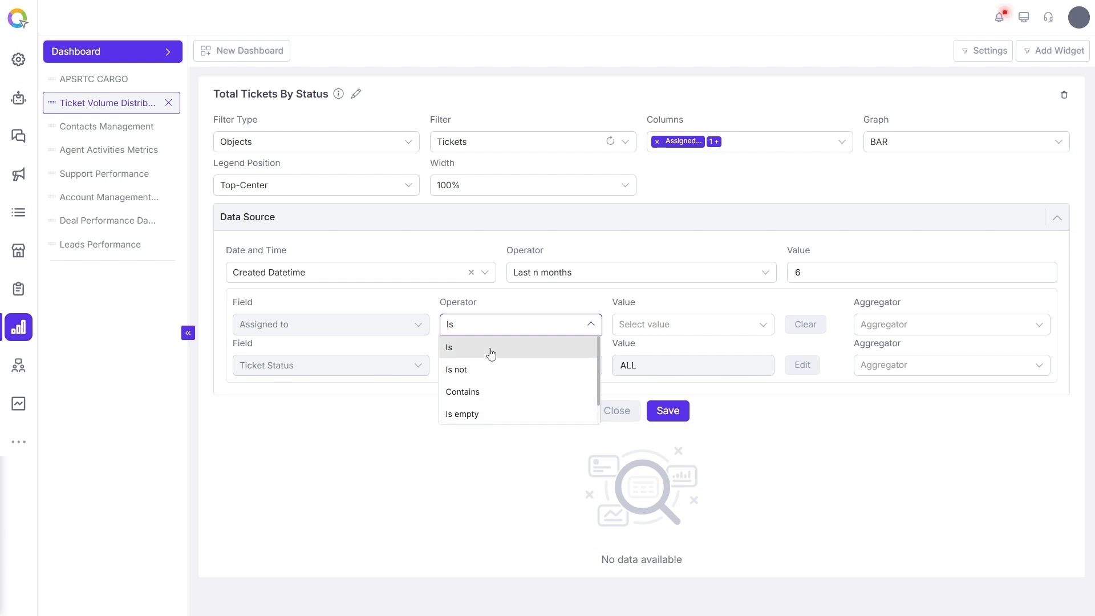
left_click(652, 326)
type("pra")
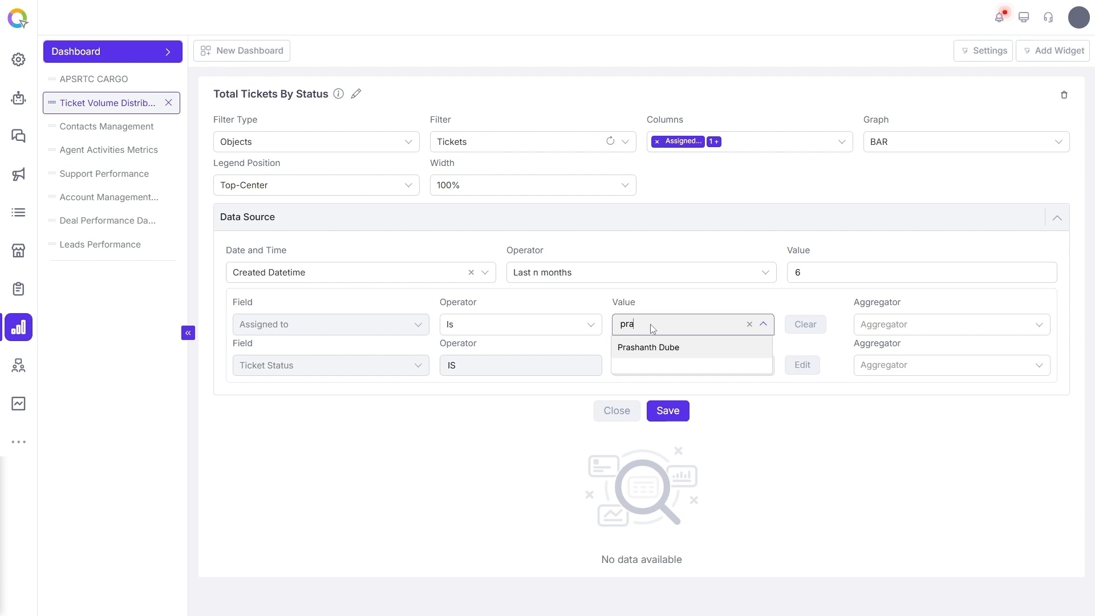
left_click(658, 353)
left_click(797, 315)
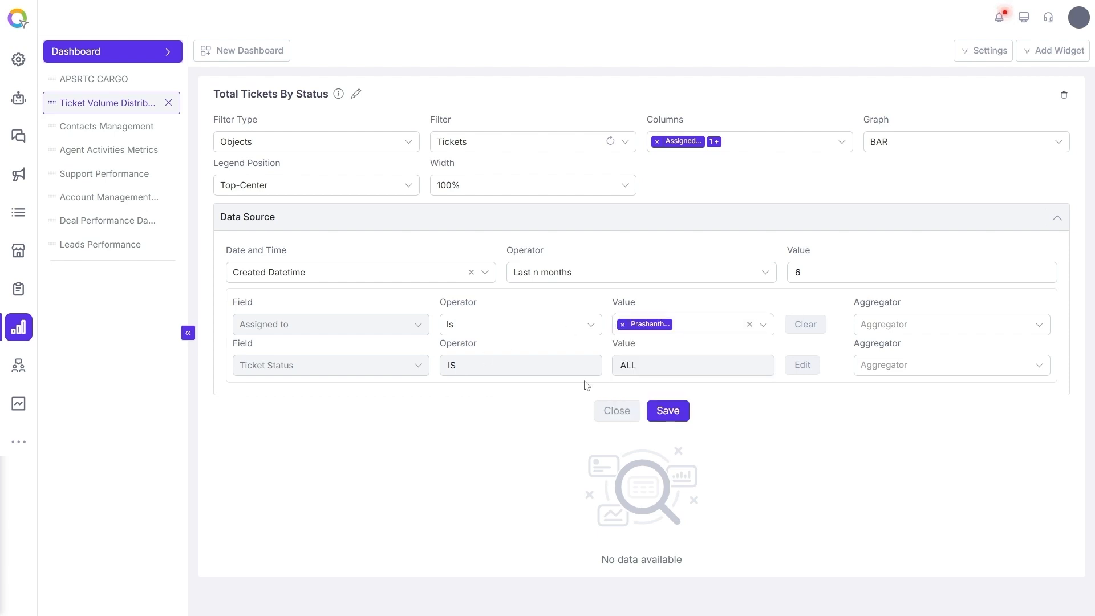
Edit the Ticket Status condition to Is Resolved
left_click(802, 365)
left_click(496, 366)
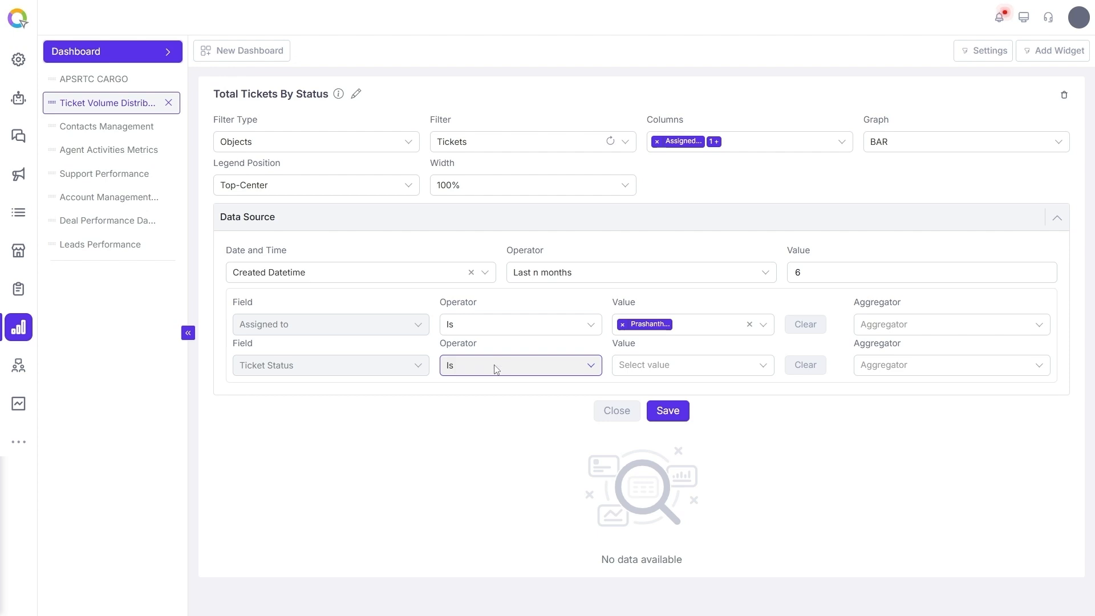
left_click(619, 370)
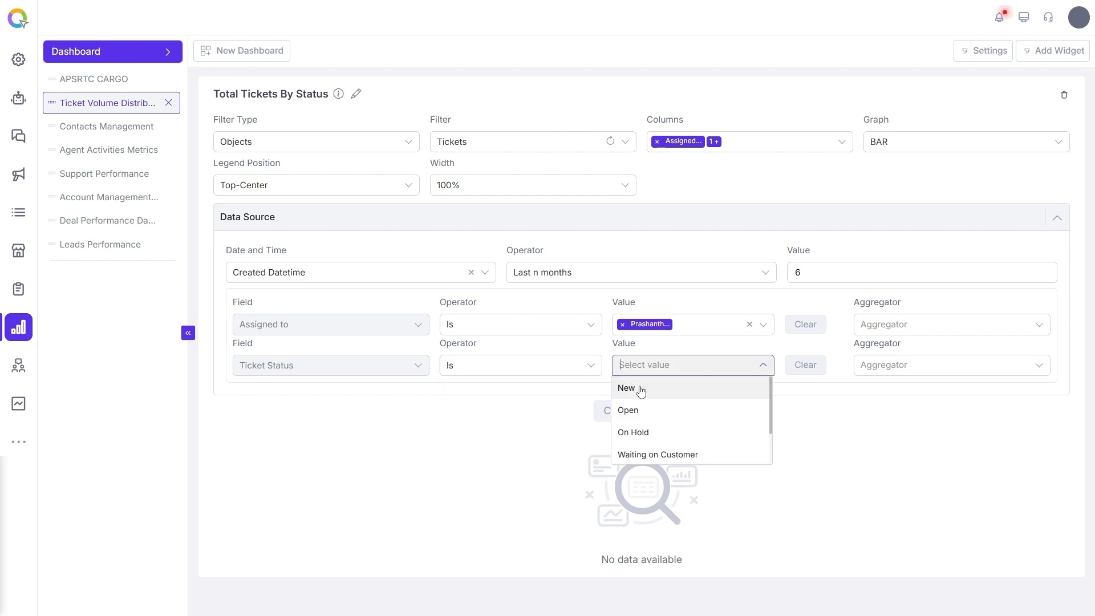
scroll(661, 442, "down", 2)
left_click(660, 431)
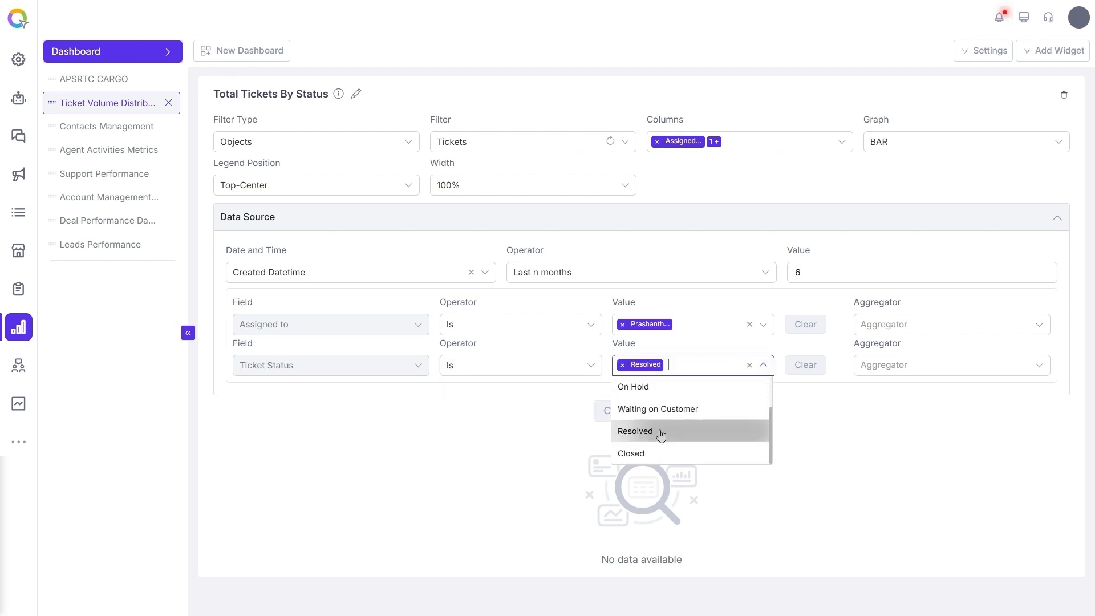
Set the aggregator of both the Assigned to and Ticket Status fields to GROUP and save the widget
left_click(912, 324)
left_click(875, 347)
left_click(912, 365)
left_click(875, 384)
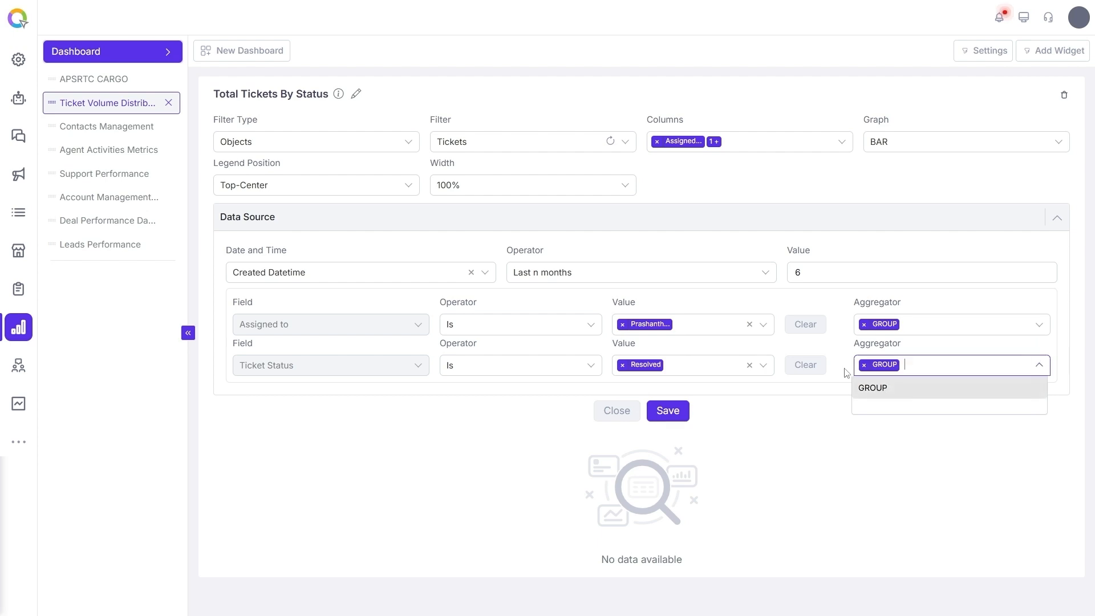
left_click(841, 370)
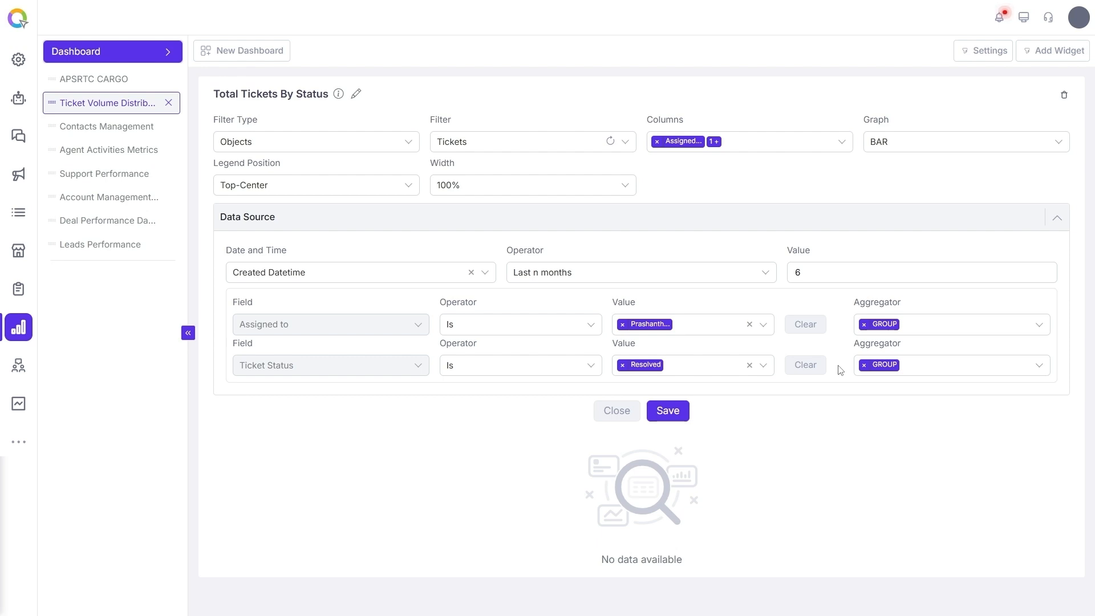
left_click(673, 415)
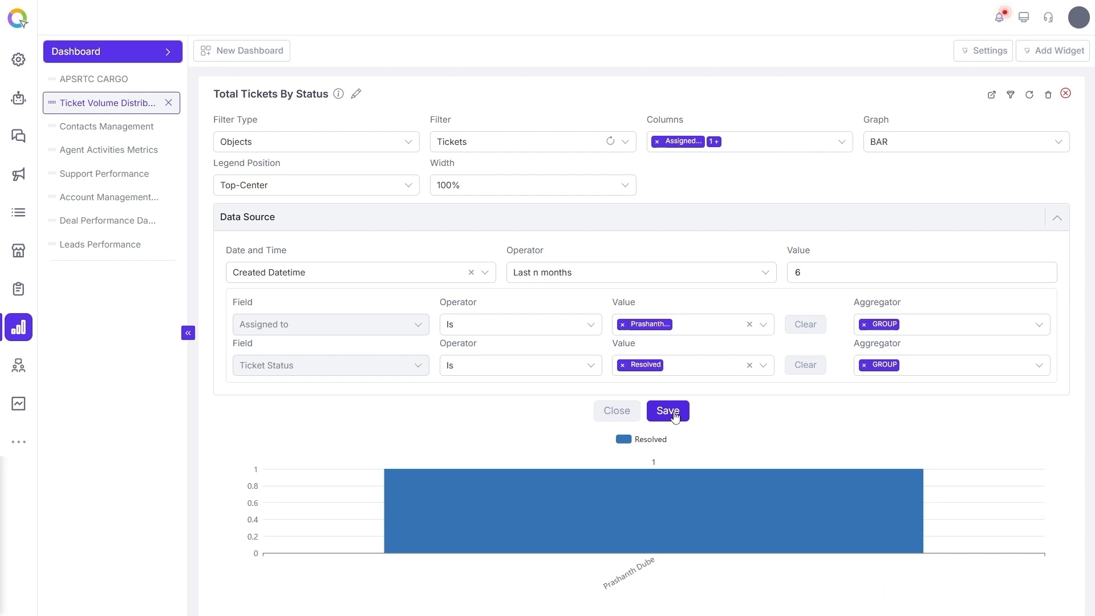
Clear the Assigned to and Ticket Status value conditions and save the widget again
left_click(805, 324)
left_click(807, 365)
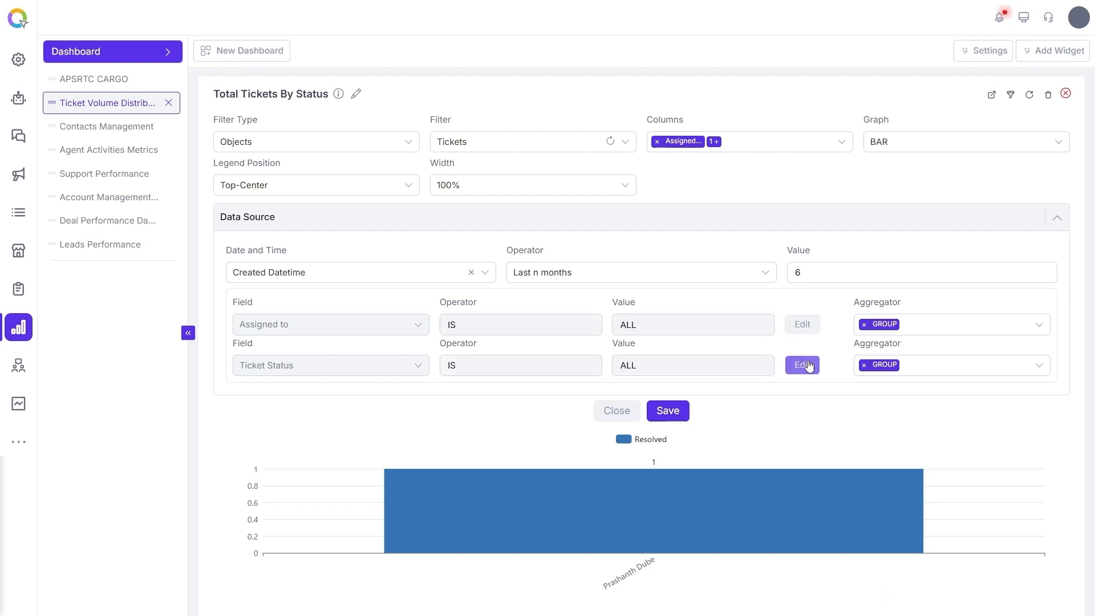
left_click(677, 410)
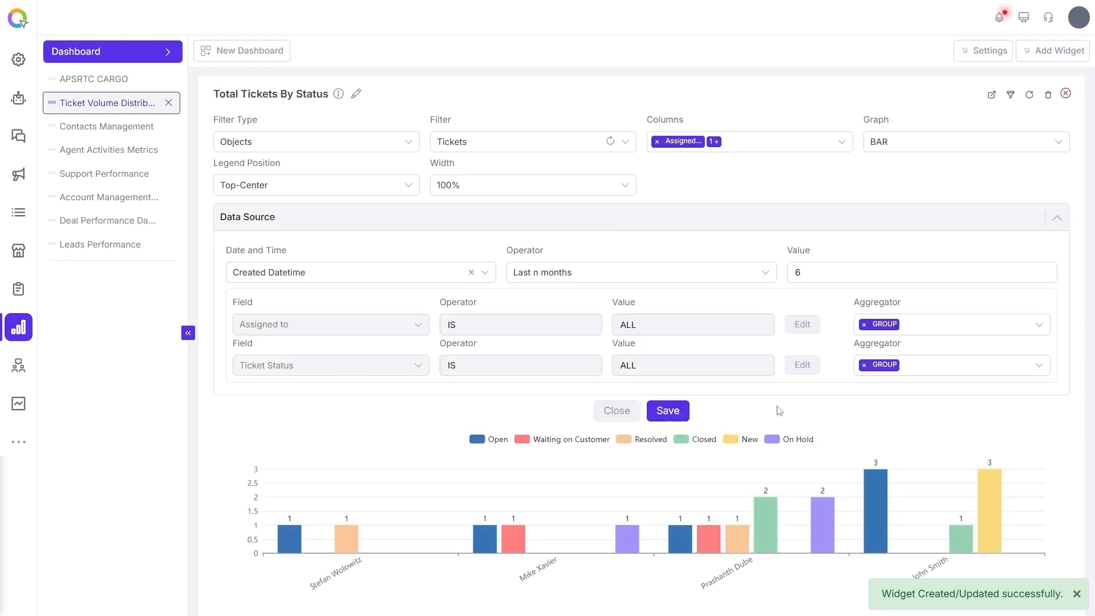
Open the ticket report behind one of the chart's bars, then close it
scroll(844, 473, "down", 1)
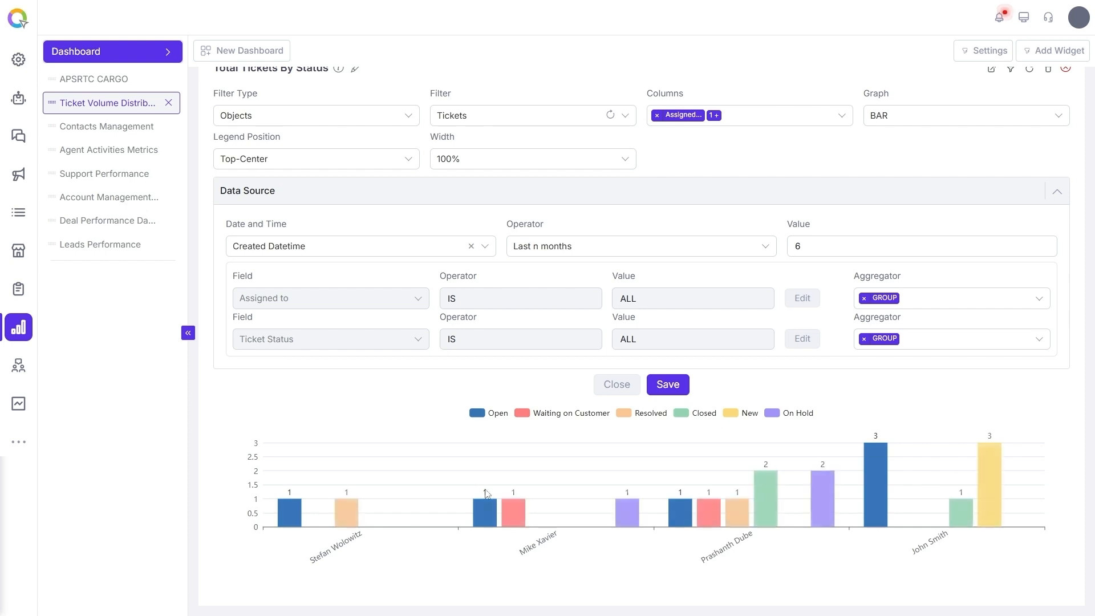
left_click(878, 457)
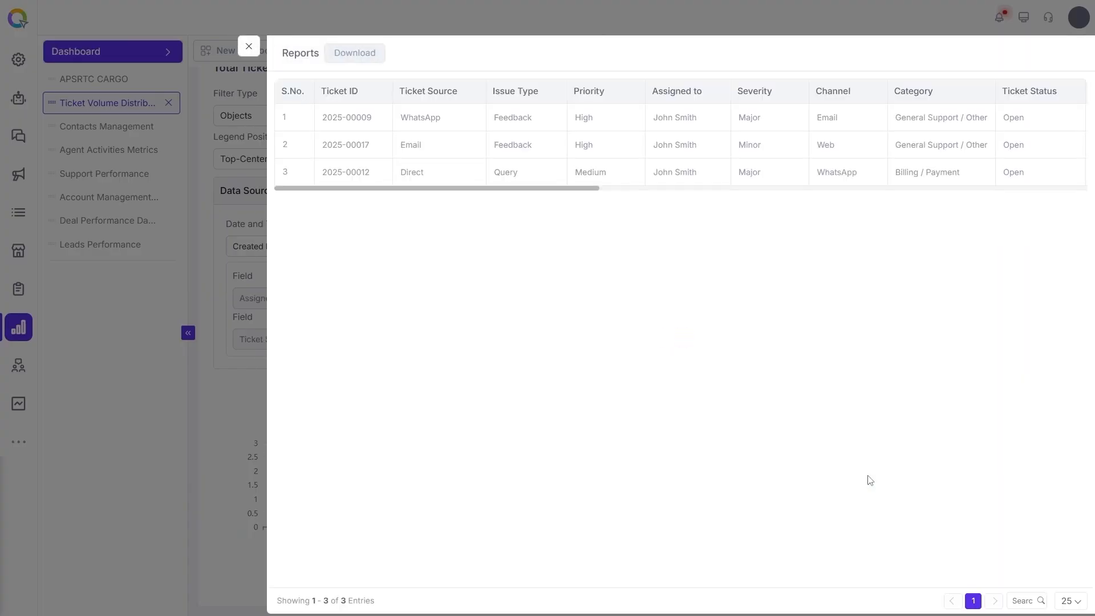
mouse_move(494, 188)
left_mouse_down()
mouse_move(975, 179)
mouse_move(485, 190)
left_mouse_up()
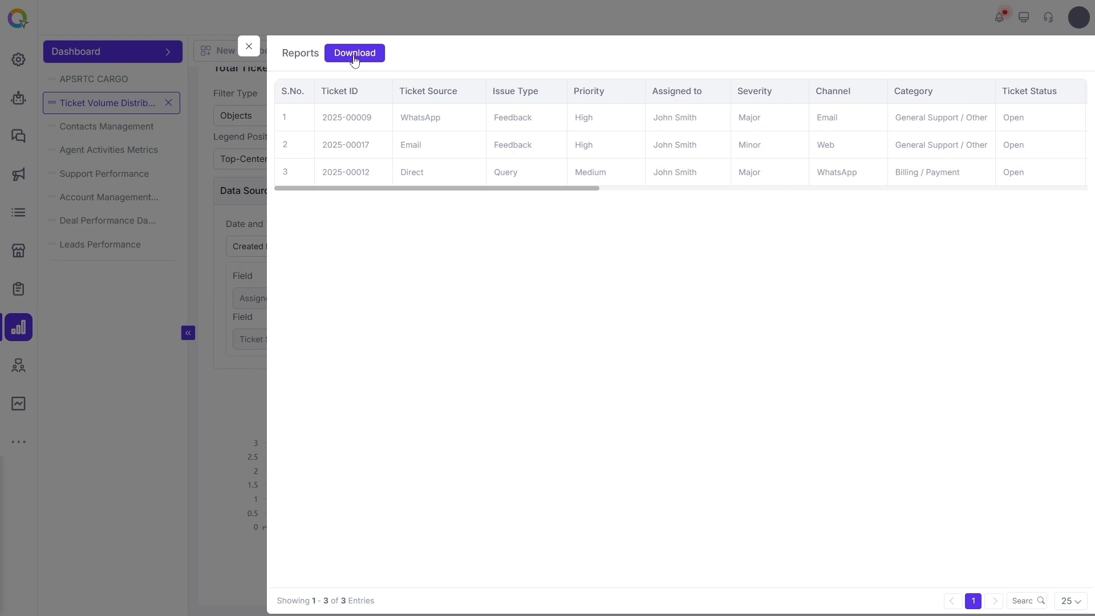
left_click(249, 46)
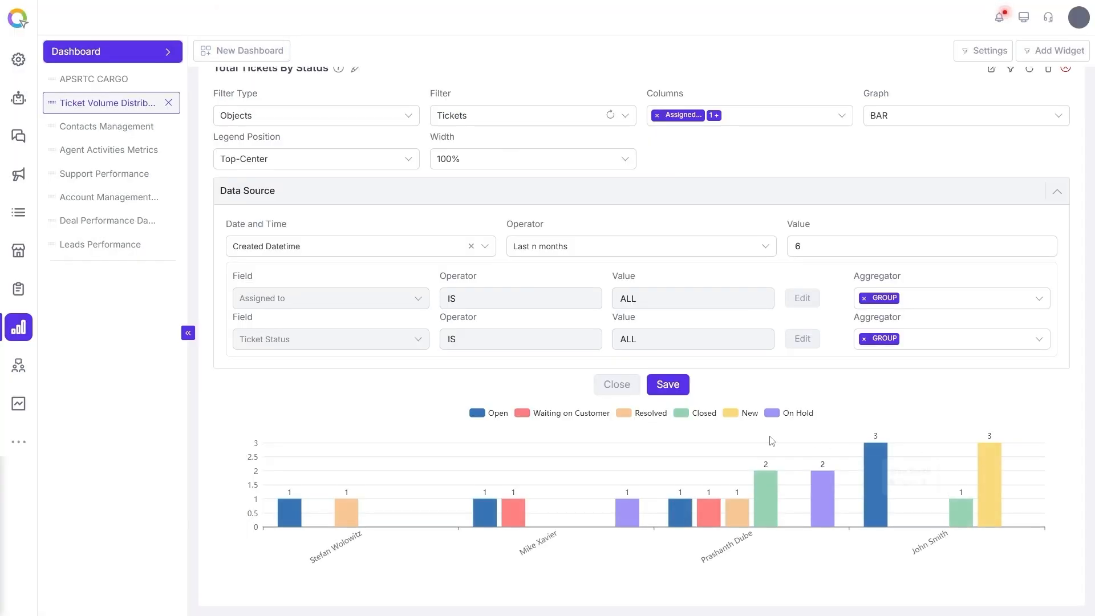
Close the widget editor and preview the chart in its expanded view
left_click(633, 390)
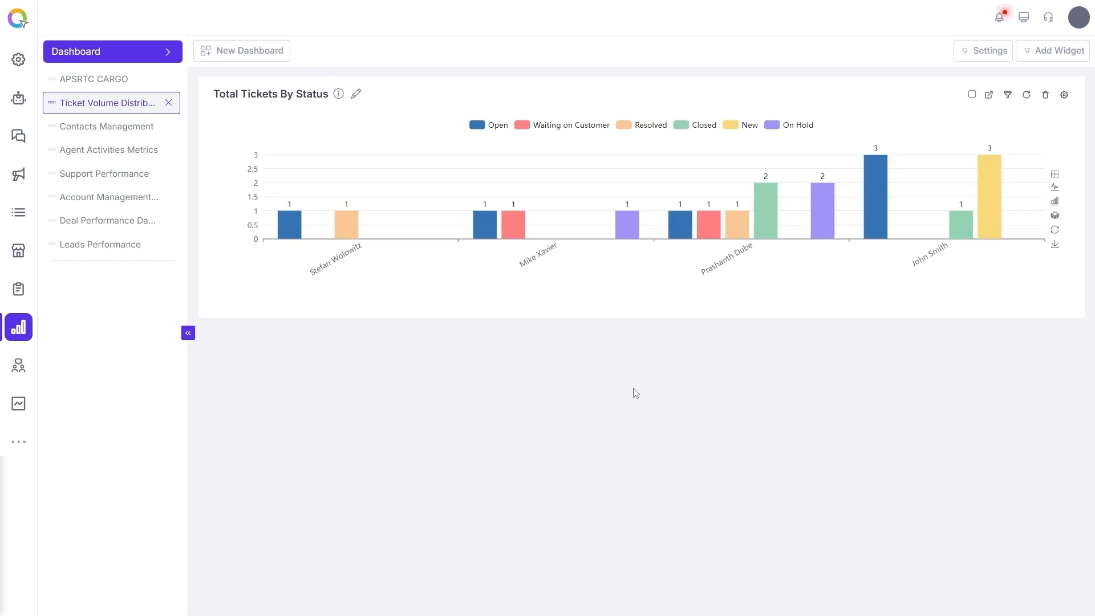
left_click(985, 102)
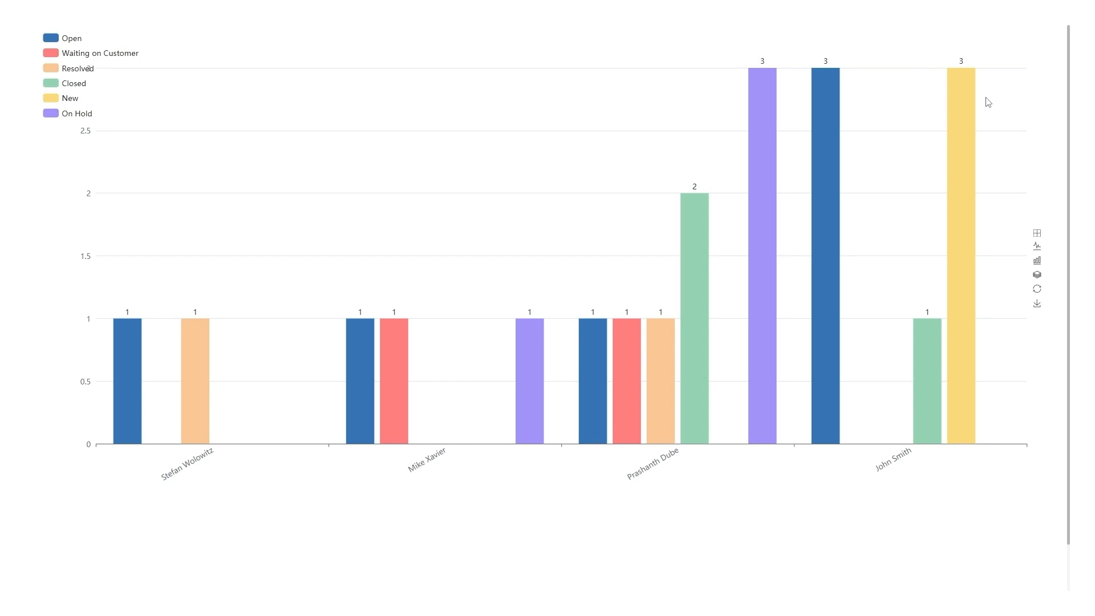
key("Escape")
Add a widget filter where Priority (Tickets) Is High, save it and refresh the widget
left_click(1007, 95)
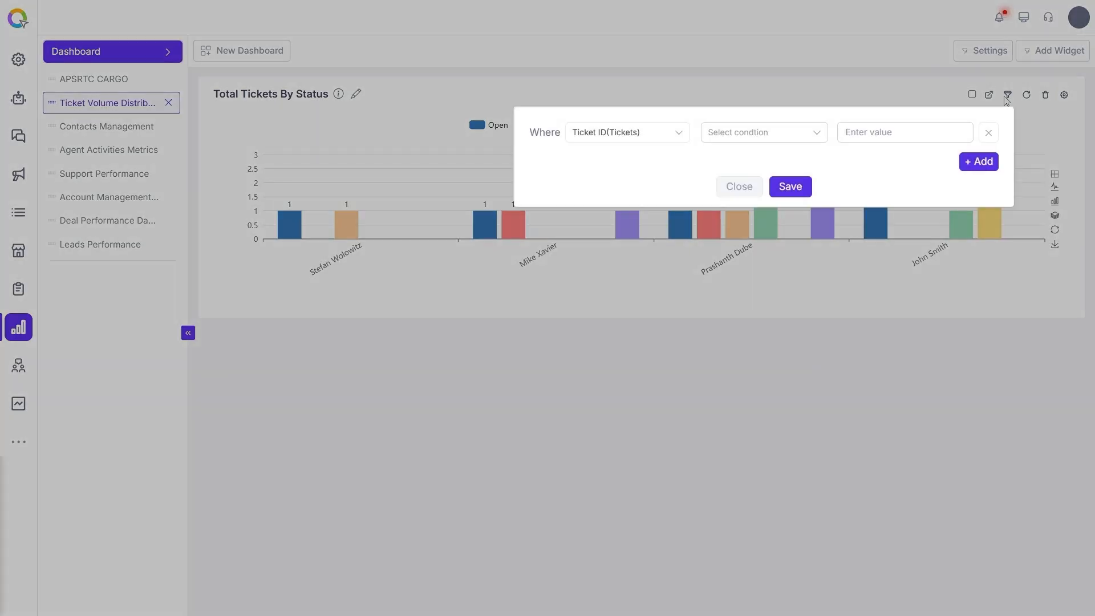
left_click(635, 145)
type("prio")
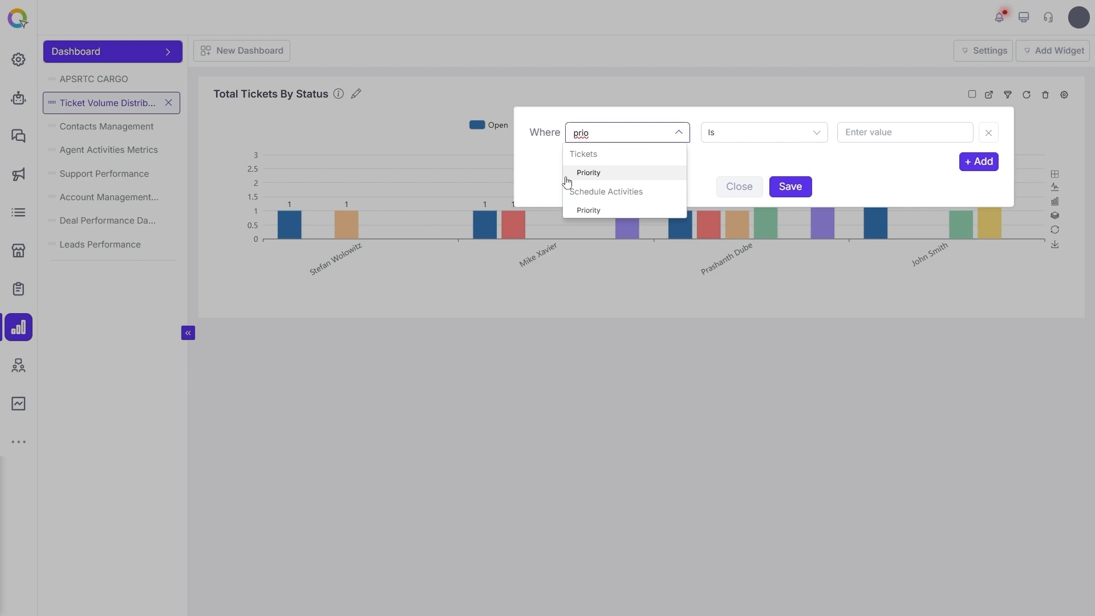
left_click(585, 172)
left_click(871, 181)
left_click(972, 188)
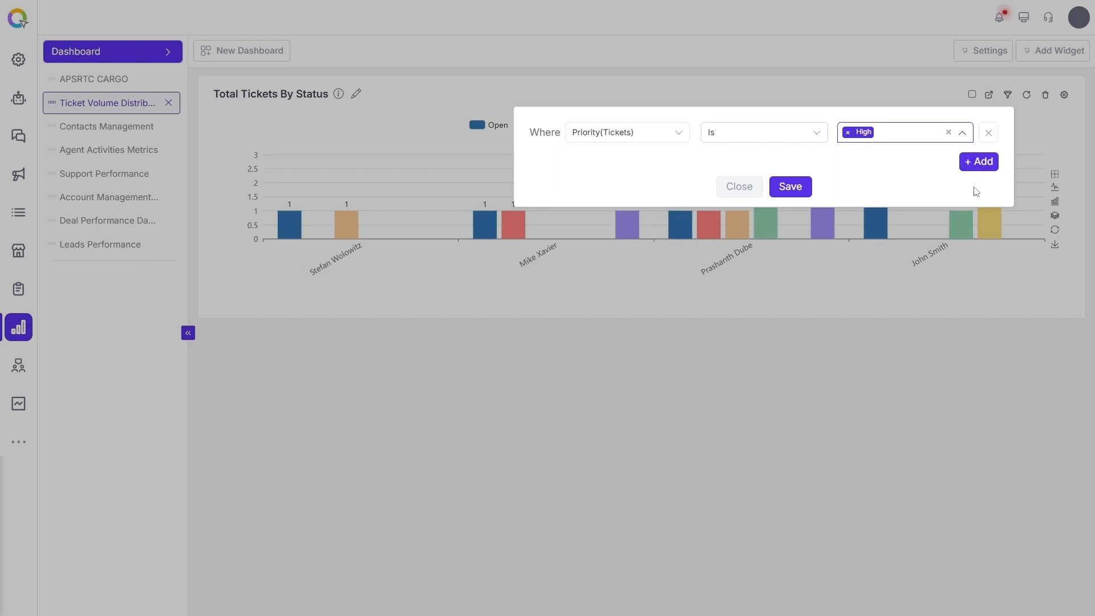
left_click(806, 193)
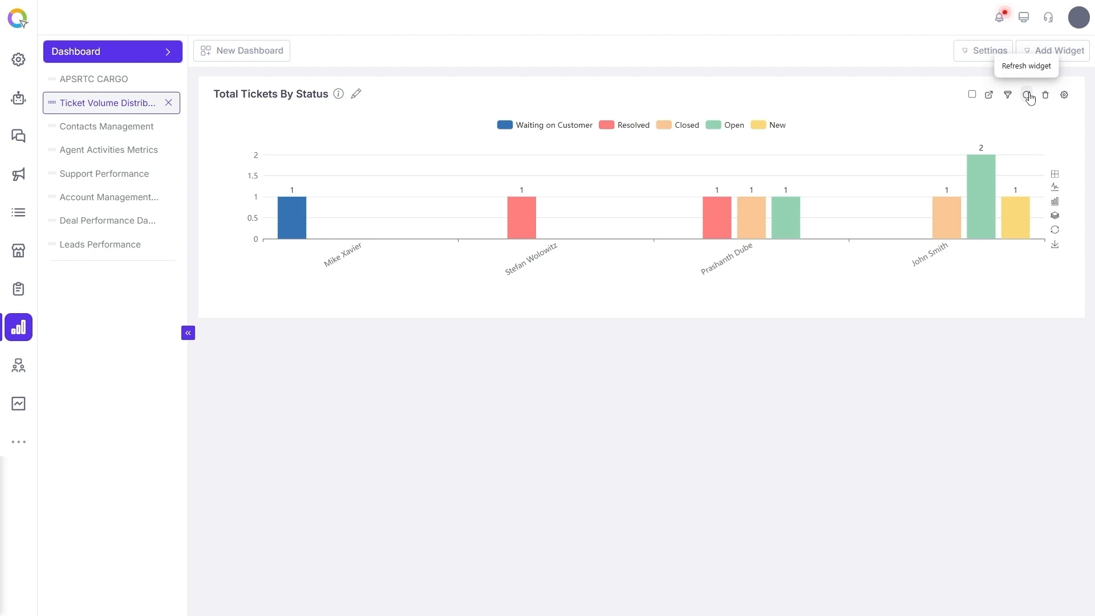
left_click(1029, 100)
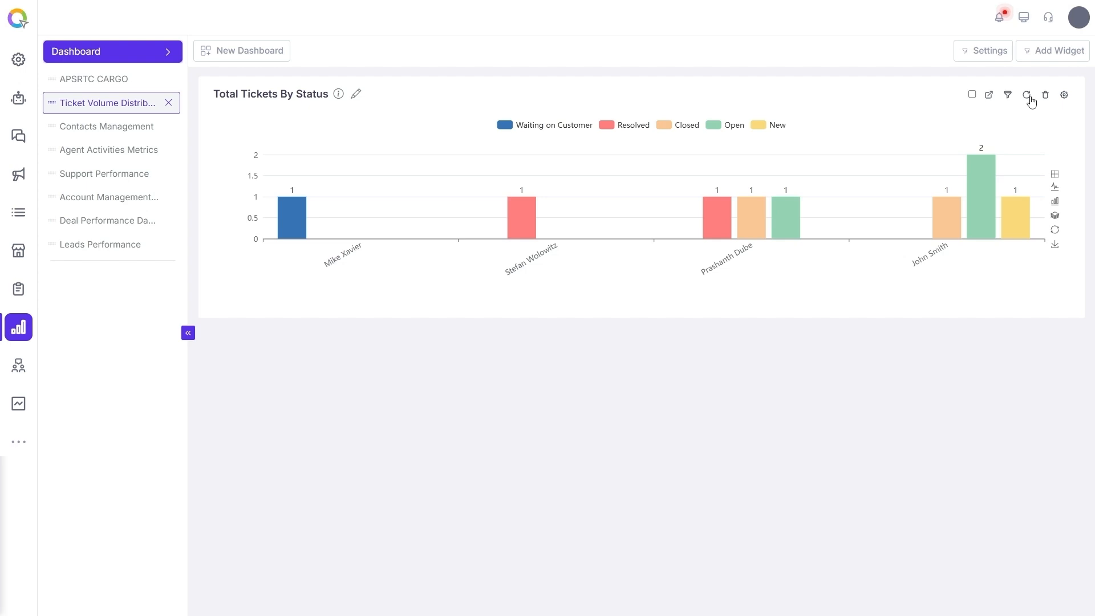
Open and close the widget settings, then view the chart's data as a table and return to the chart
left_click(1064, 97)
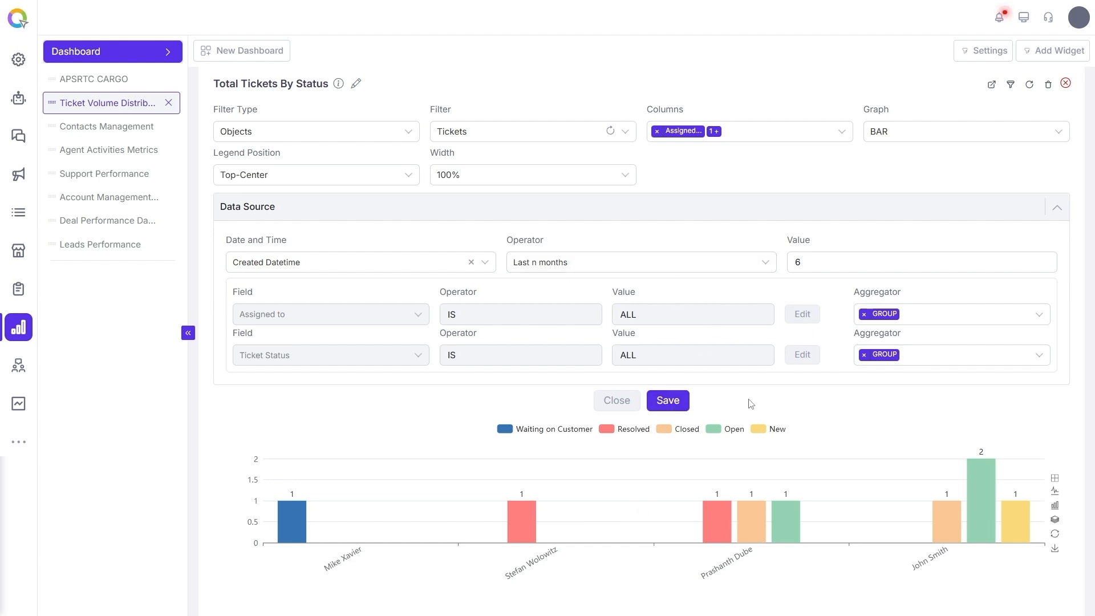
left_click(1065, 83)
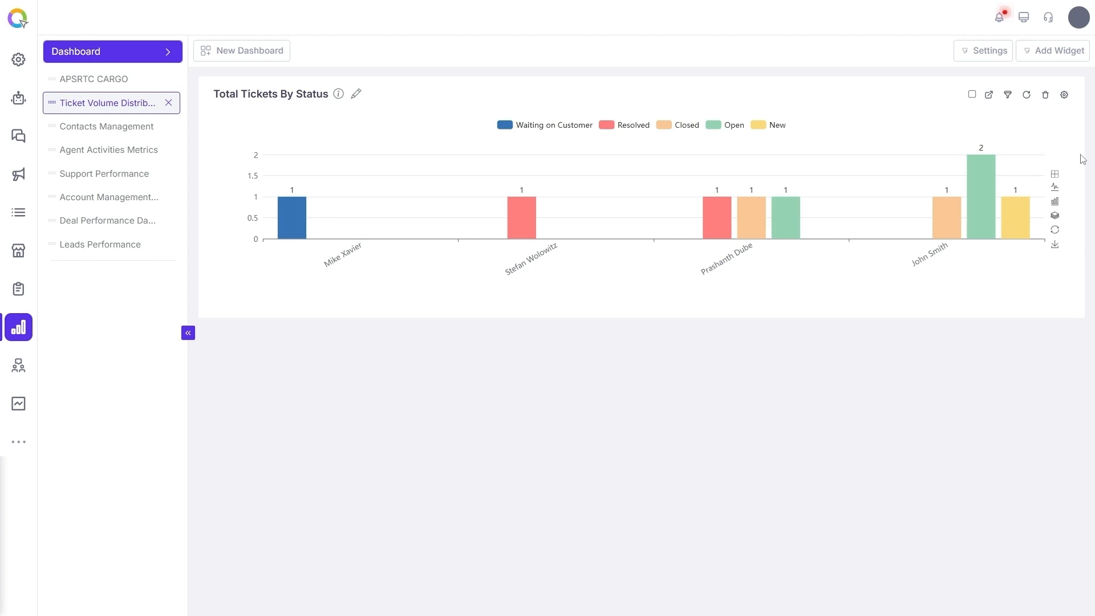
left_click(1055, 174)
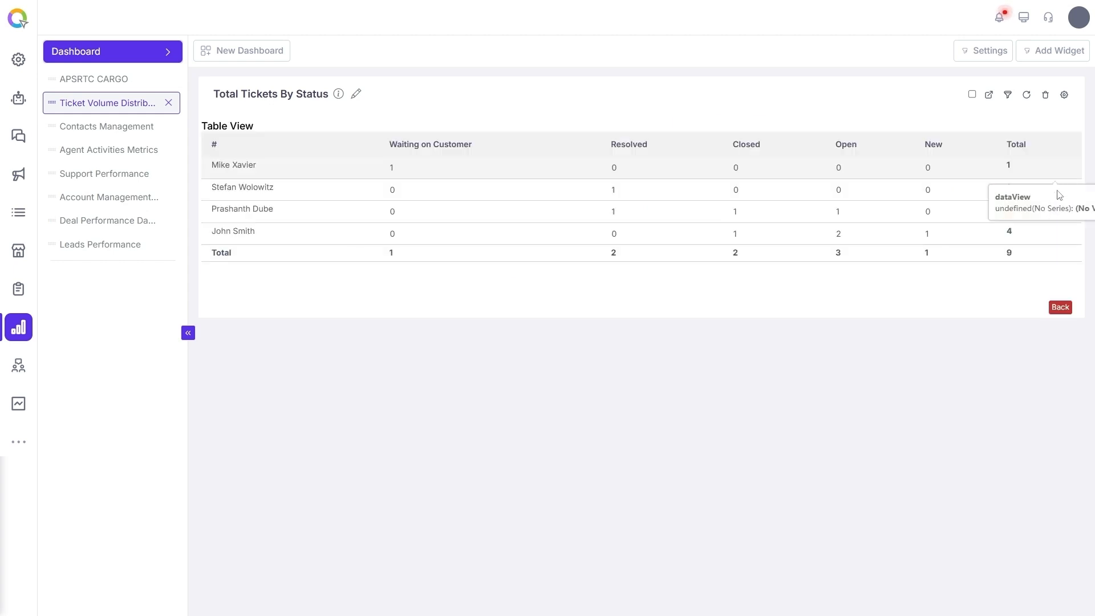
left_click(1058, 307)
Preview the chart as line, bar and stacked views from its toolbox, then restore the original chart
left_click(1055, 187)
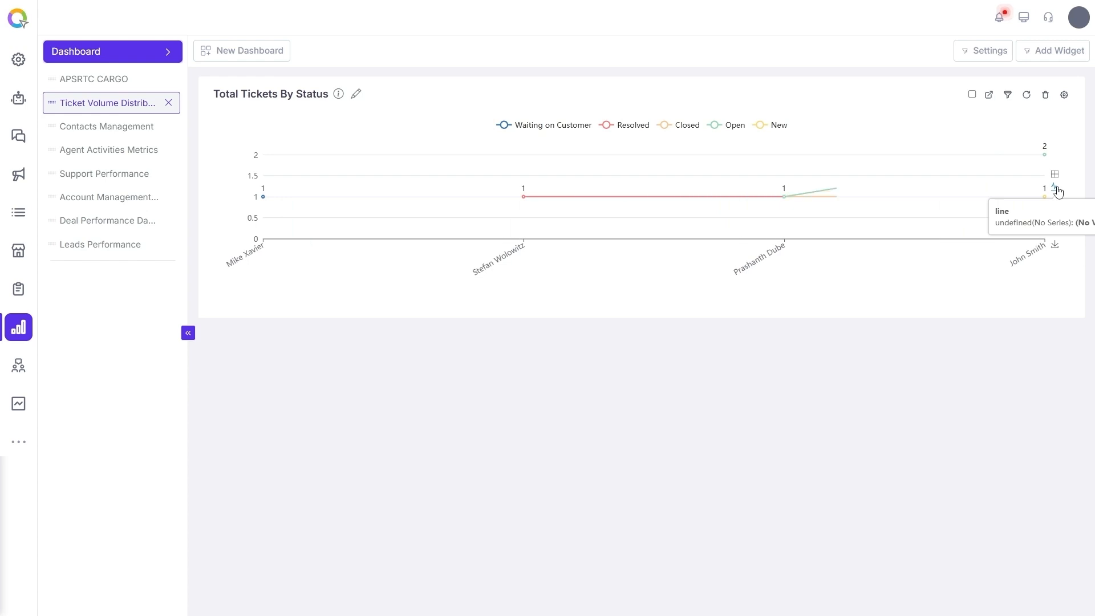
left_click(1056, 203)
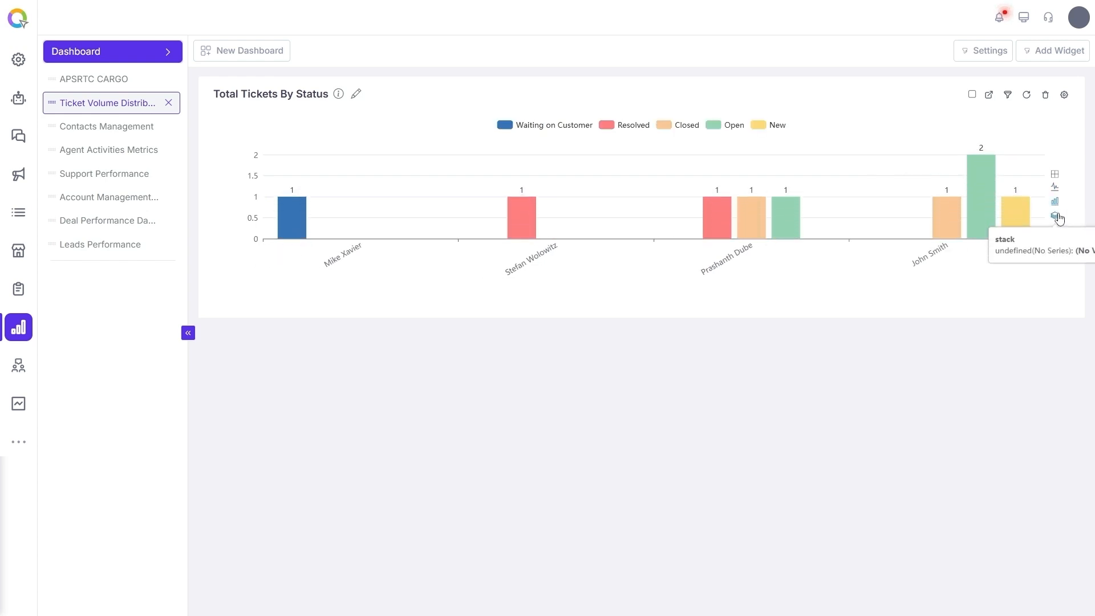
left_click(1055, 217)
left_click(1056, 234)
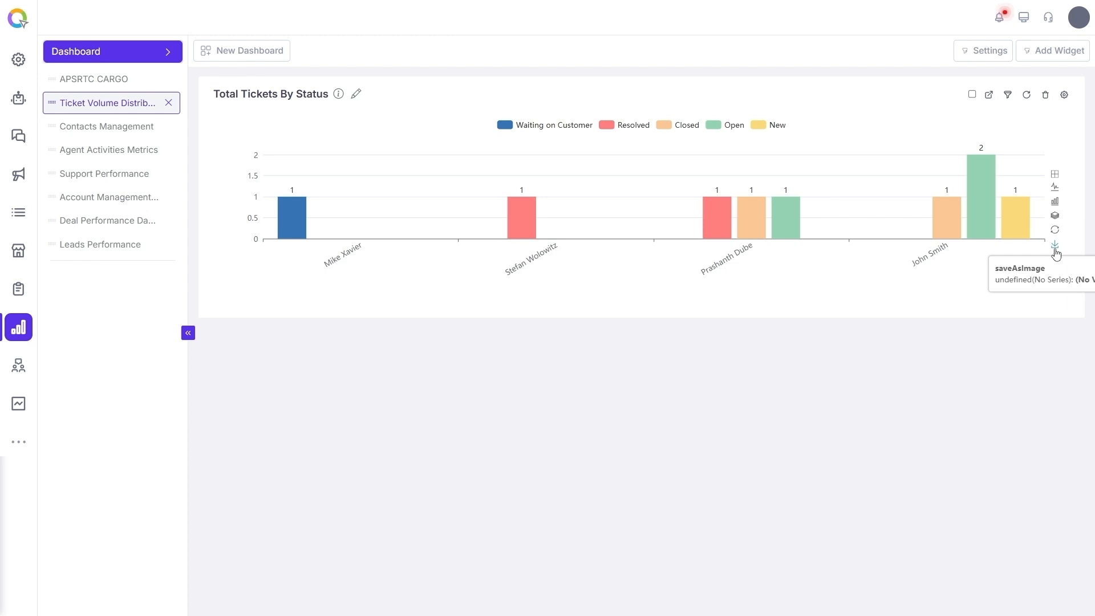
Open the widget settings, change the graph type to Line and save the widget
left_click(1064, 96)
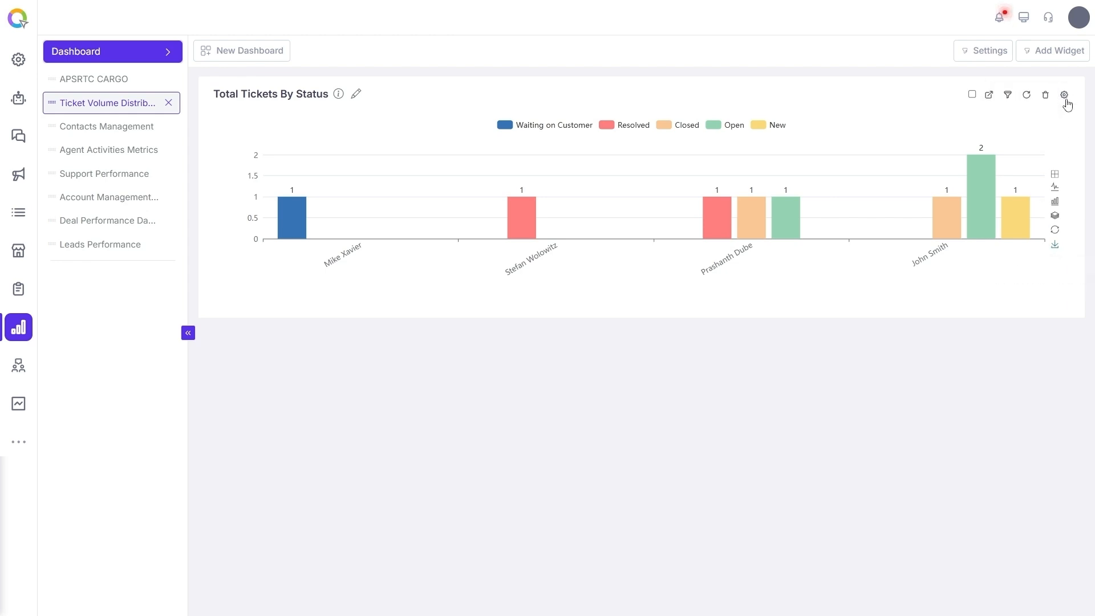
left_click(1020, 143)
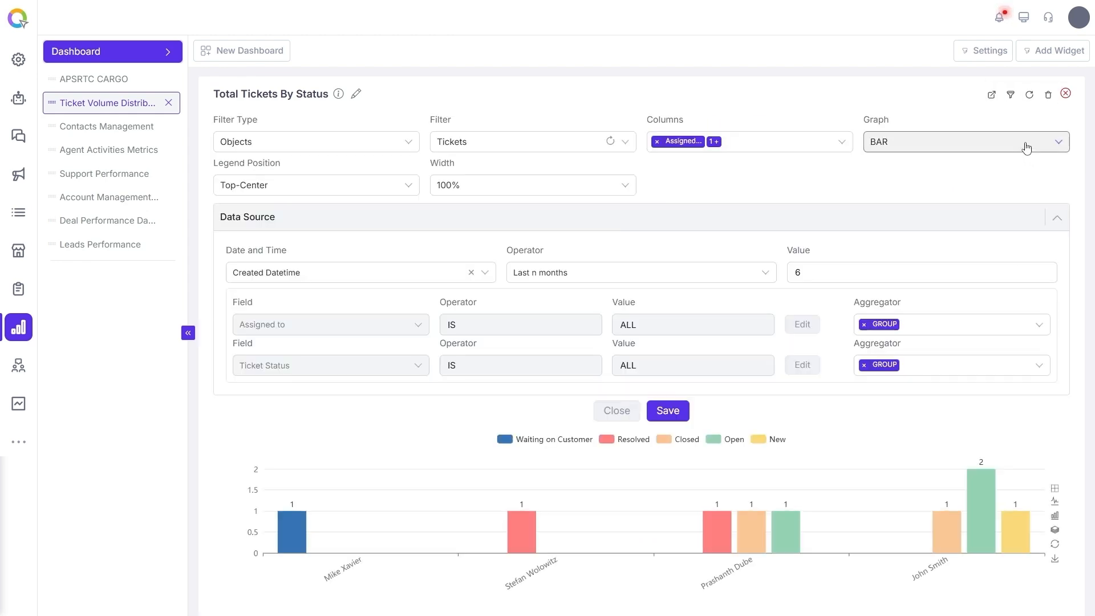
left_click(1003, 181)
left_click(666, 410)
scroll(764, 445, "down", 1)
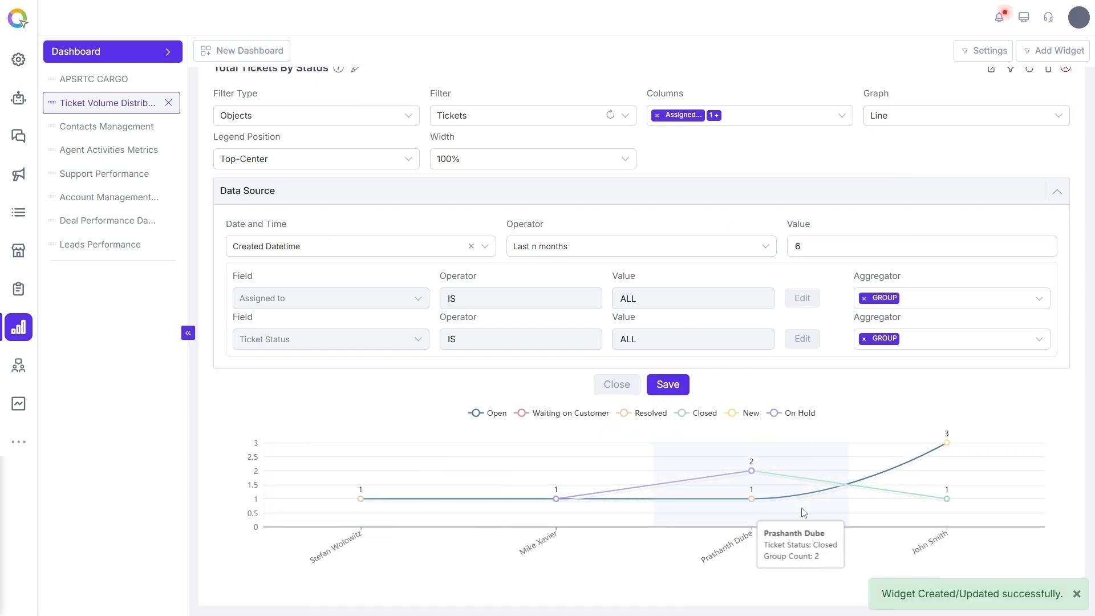
Change the widget's graph type to Pie and save it
left_click(963, 117)
left_click(909, 166)
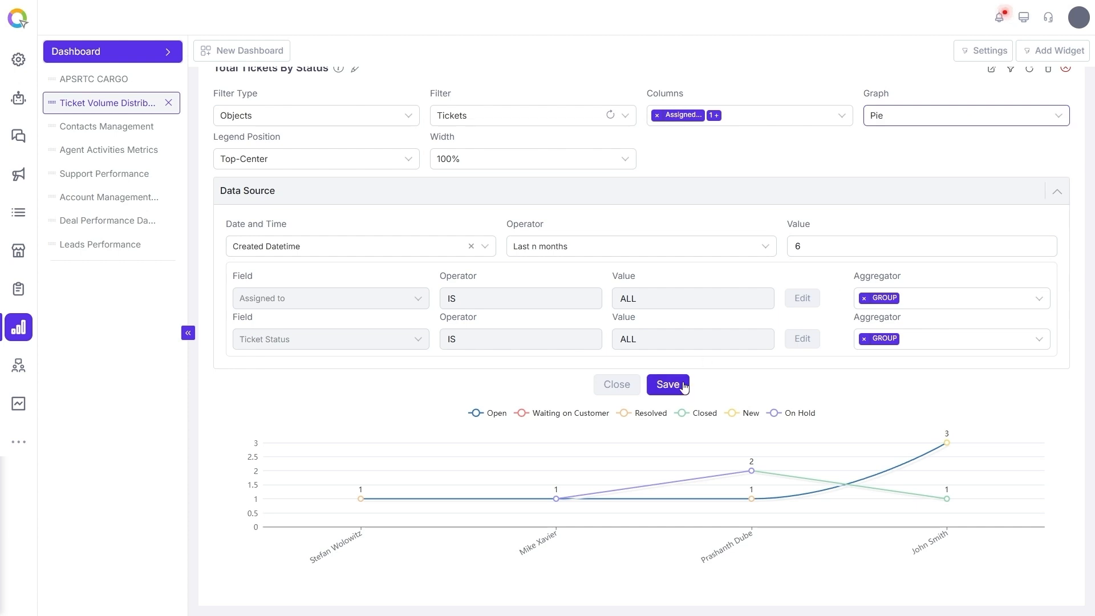
left_click(668, 385)
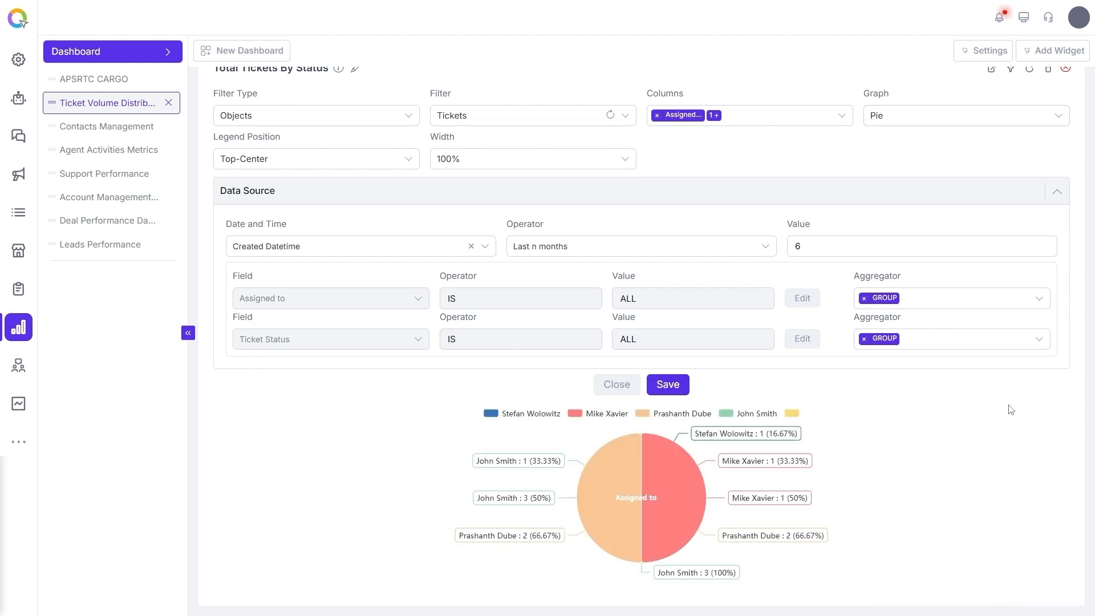
mouse_move(517, 507)
Switch the graph type to Stacked and then to List
left_click(951, 115)
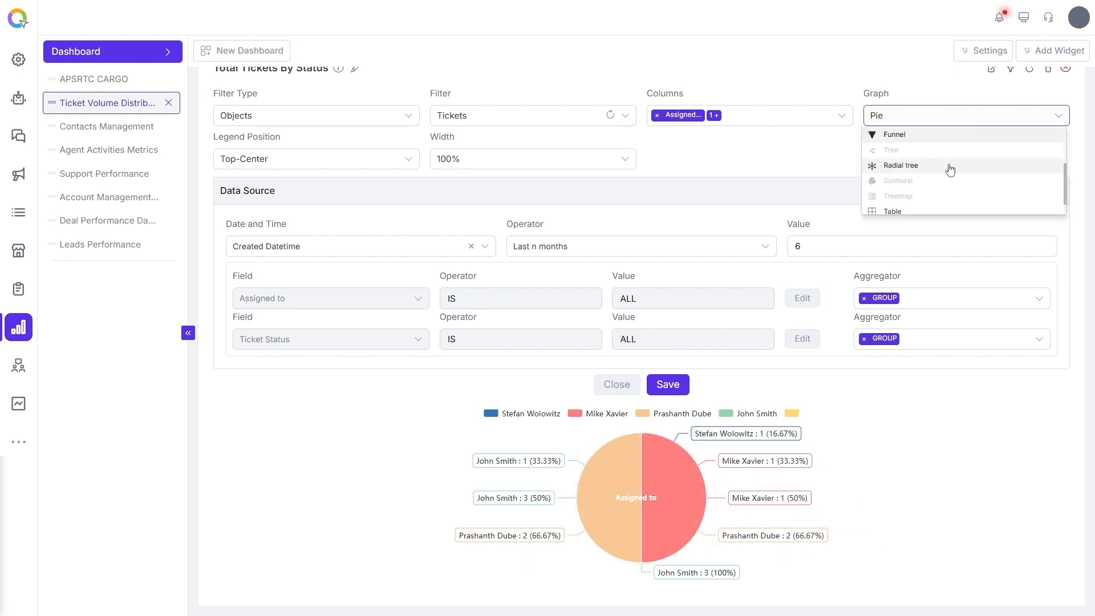
left_click(937, 179)
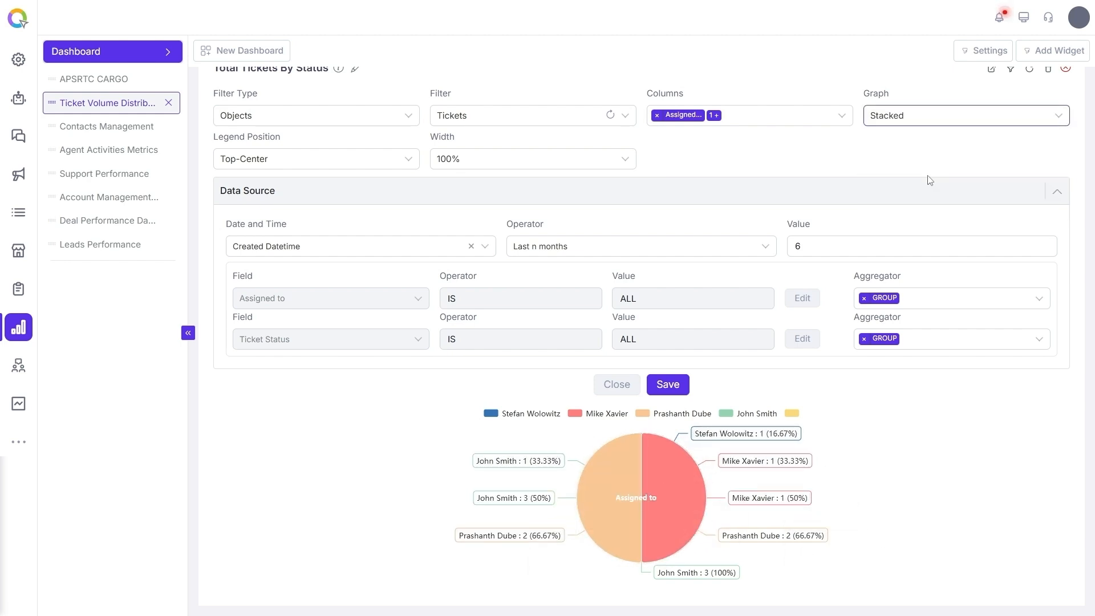
left_click(959, 123)
left_click(906, 195)
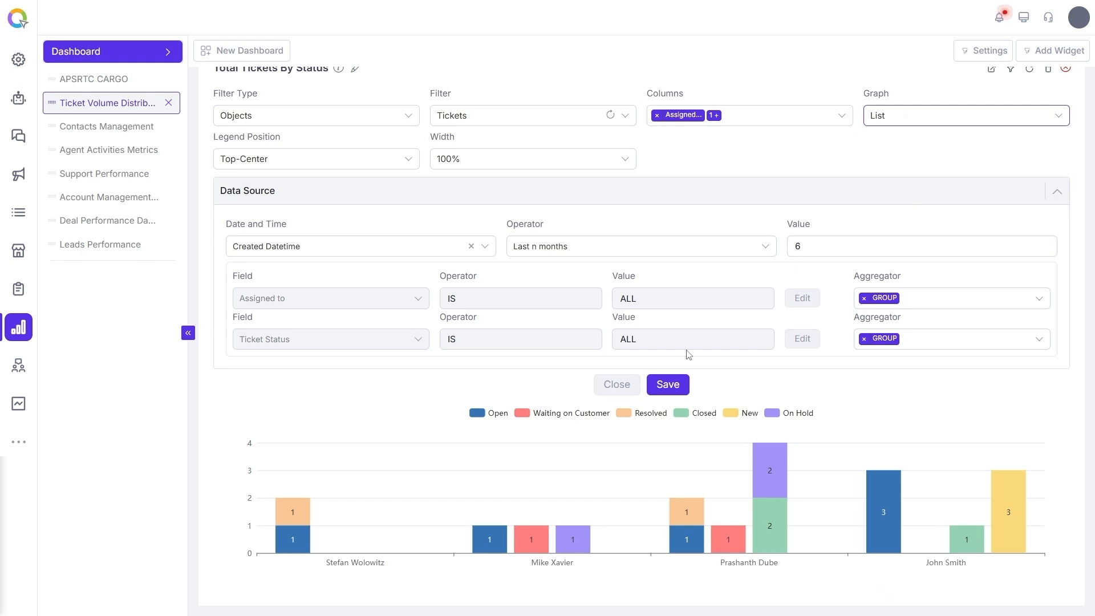
Change the graph type to Funnel and save the widget
left_click(907, 129)
left_click(902, 225)
left_click(671, 399)
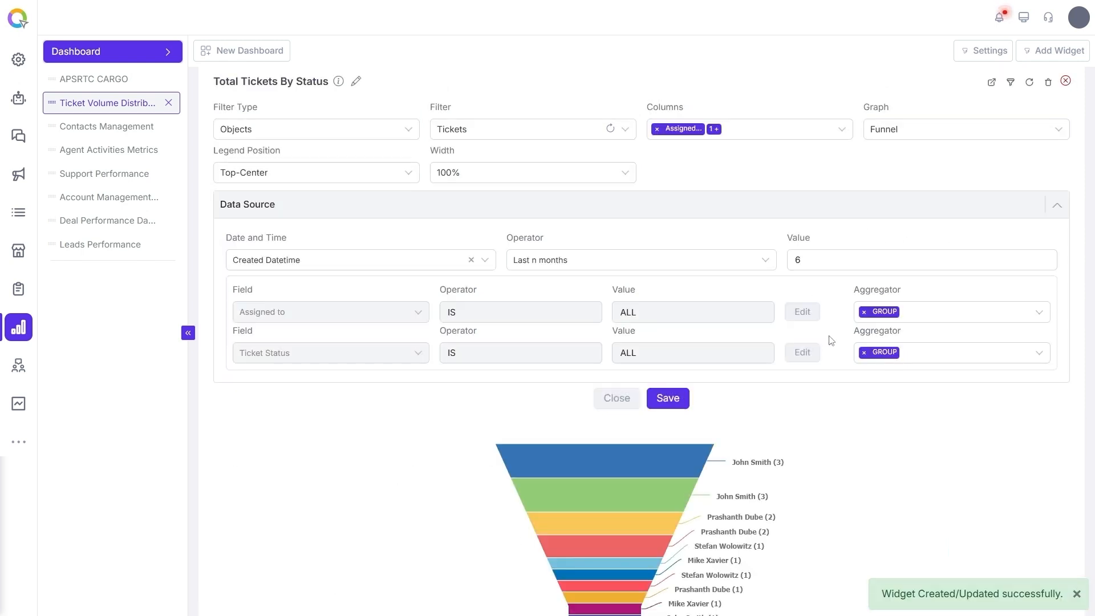
scroll(908, 339, "down", 1)
scroll(892, 416, "up", 2)
Change the graph type to Table and save the widget
left_click(923, 142)
scroll(908, 219, "down", 3)
left_click(892, 218)
left_click(667, 411)
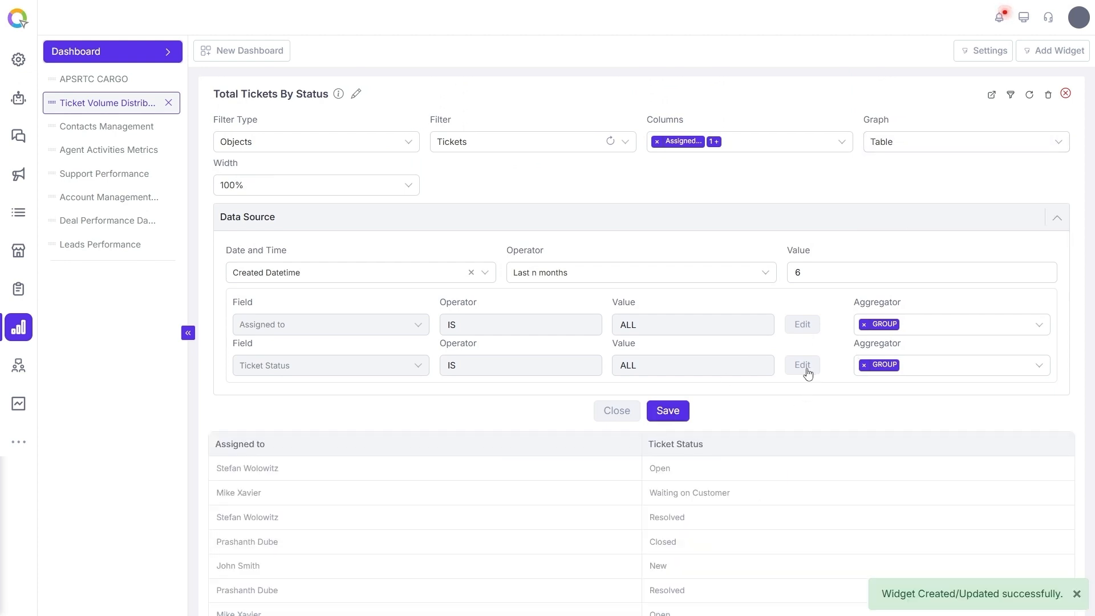
Change the graph type to Pivot table and save the widget
scroll(809, 368, "down", 2)
left_click(935, 143)
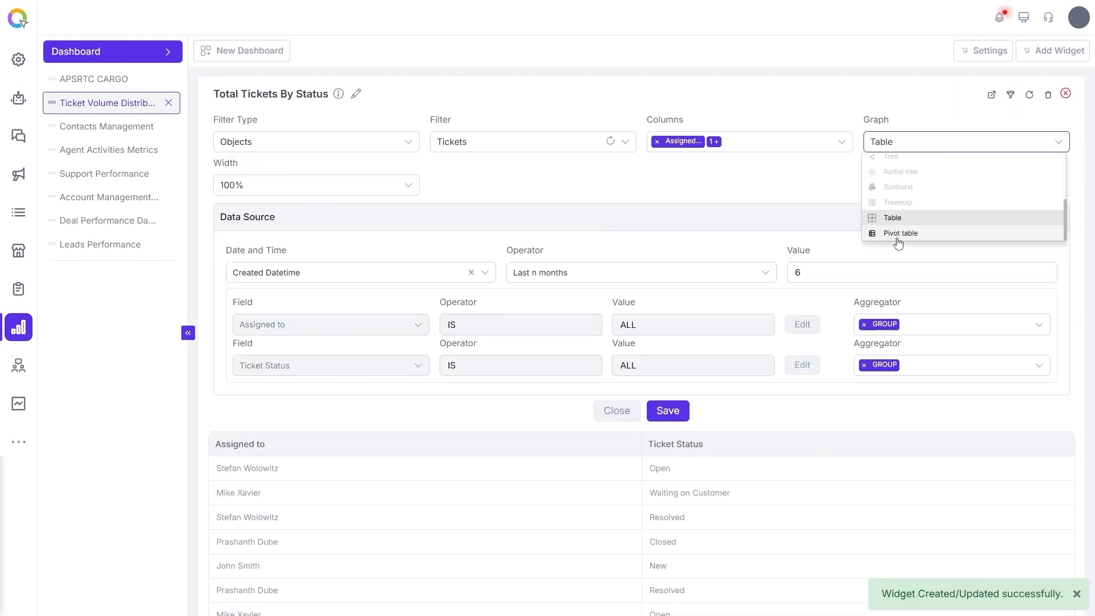
left_click(899, 235)
left_click(673, 411)
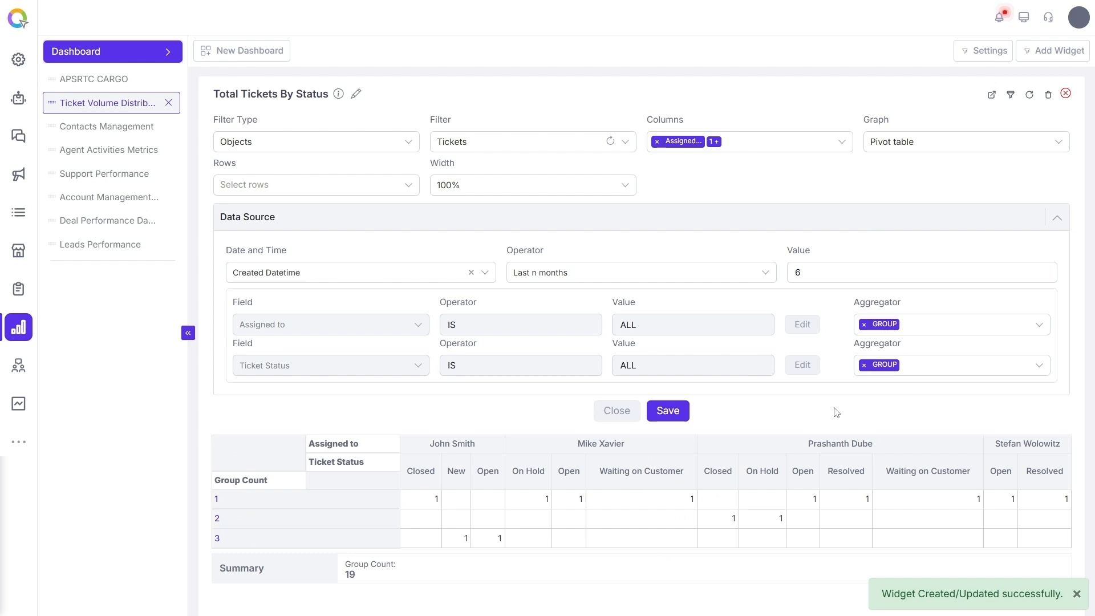
Add Assigned to and Ticket Status as the pivot table's rows
left_click(330, 180)
type("assigned")
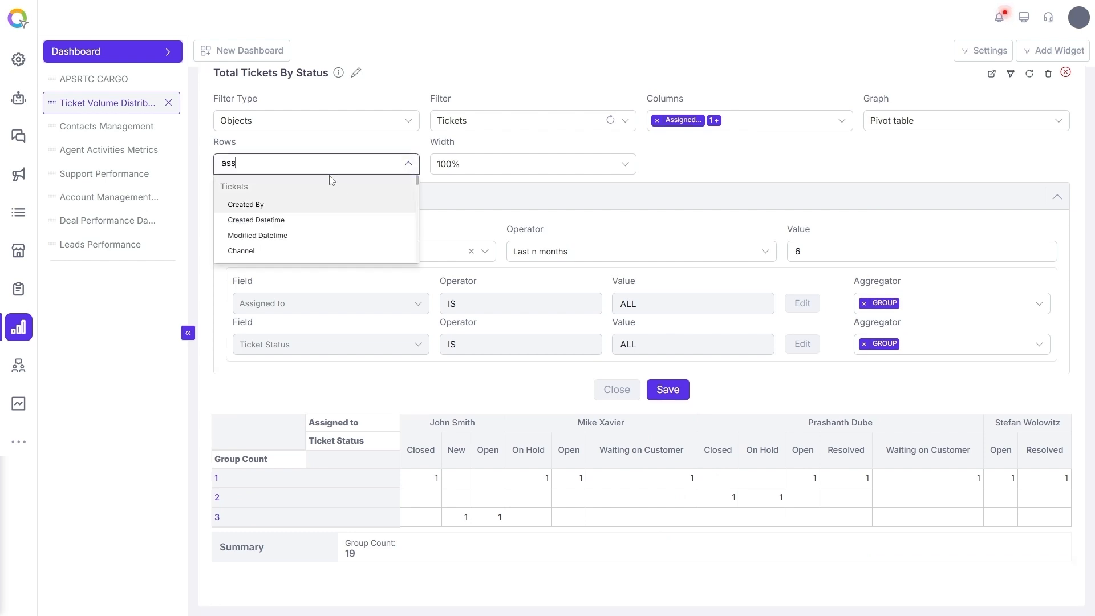
key("Return")
type("ticket")
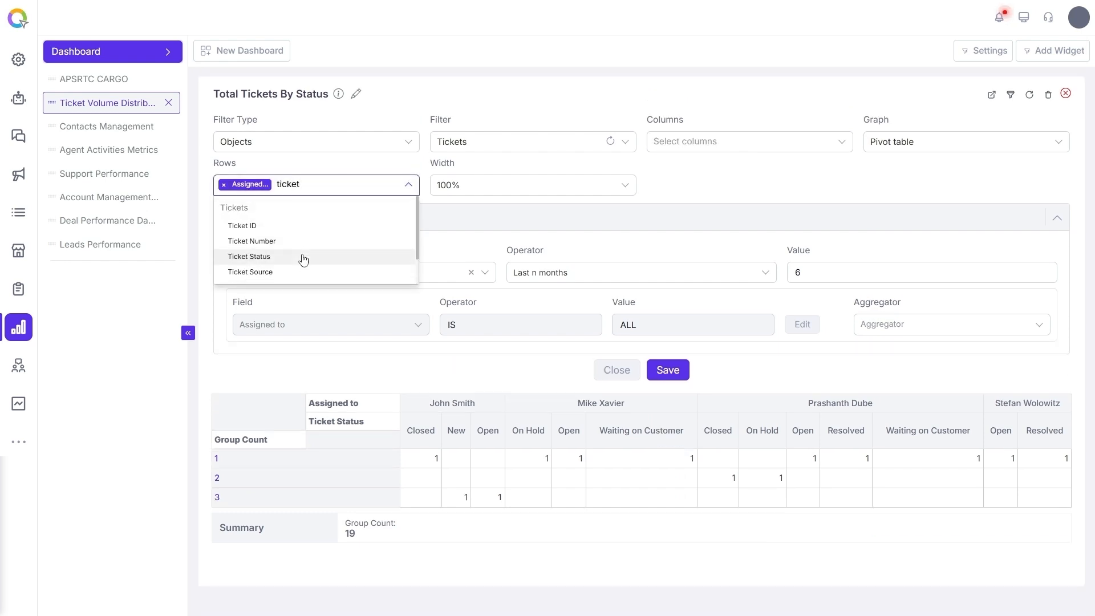
left_click(302, 255)
Set the Assigned to condition's aggregator to GROUP and save the widget
left_click(878, 323)
left_click(875, 342)
left_click(661, 410)
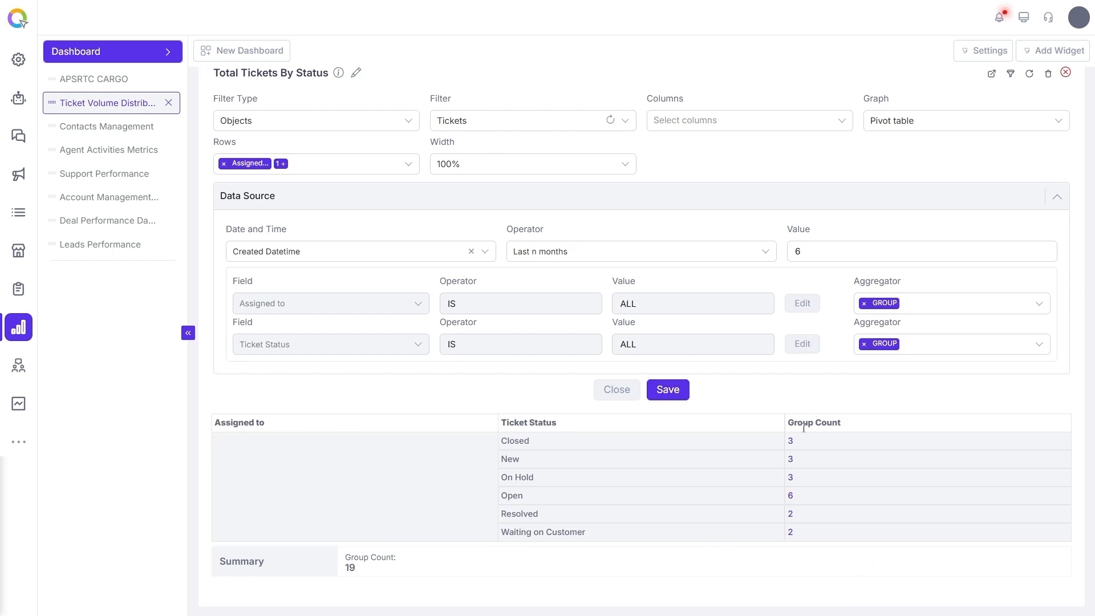
Open the ticket report behind the New status group count, close it, and save the widget again
left_click(790, 459)
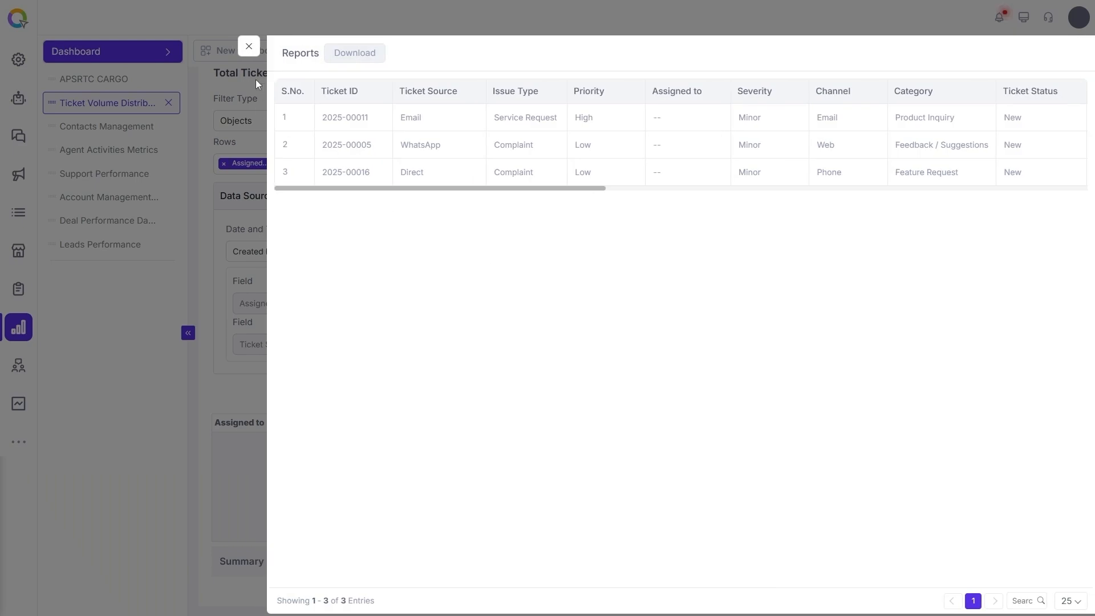
left_click(249, 46)
left_click(673, 390)
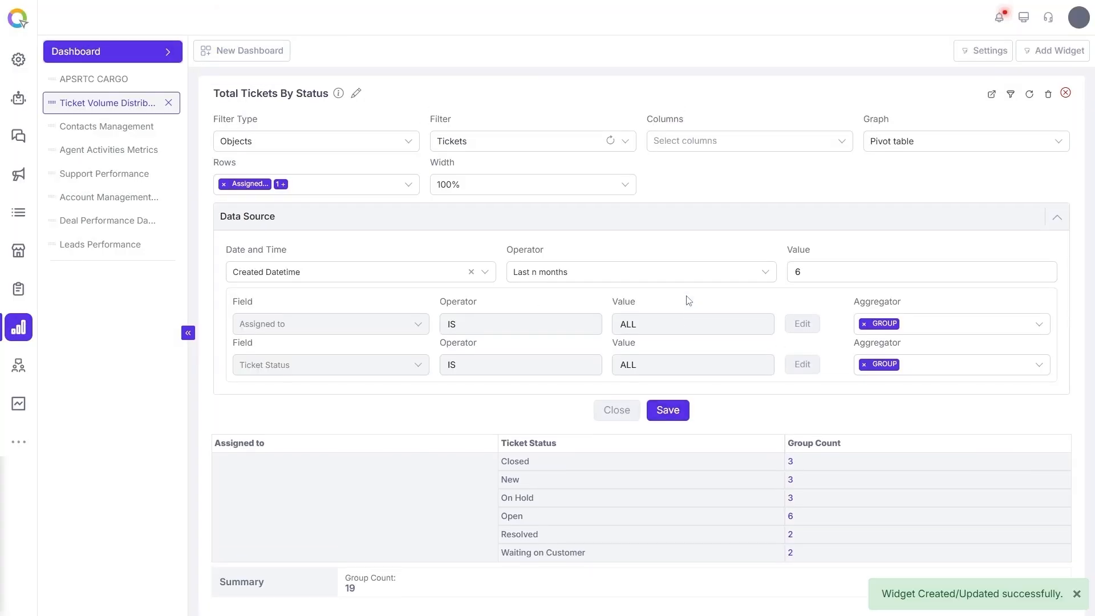
Delete the Ticket Volume Distribution dashboard
left_click(168, 102)
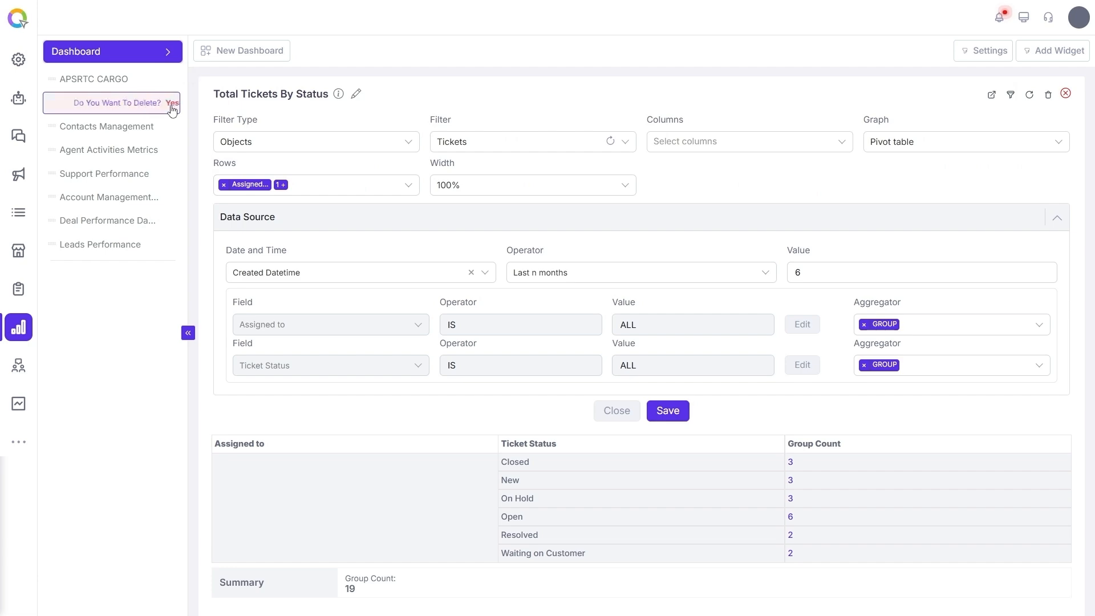
left_click(149, 105)
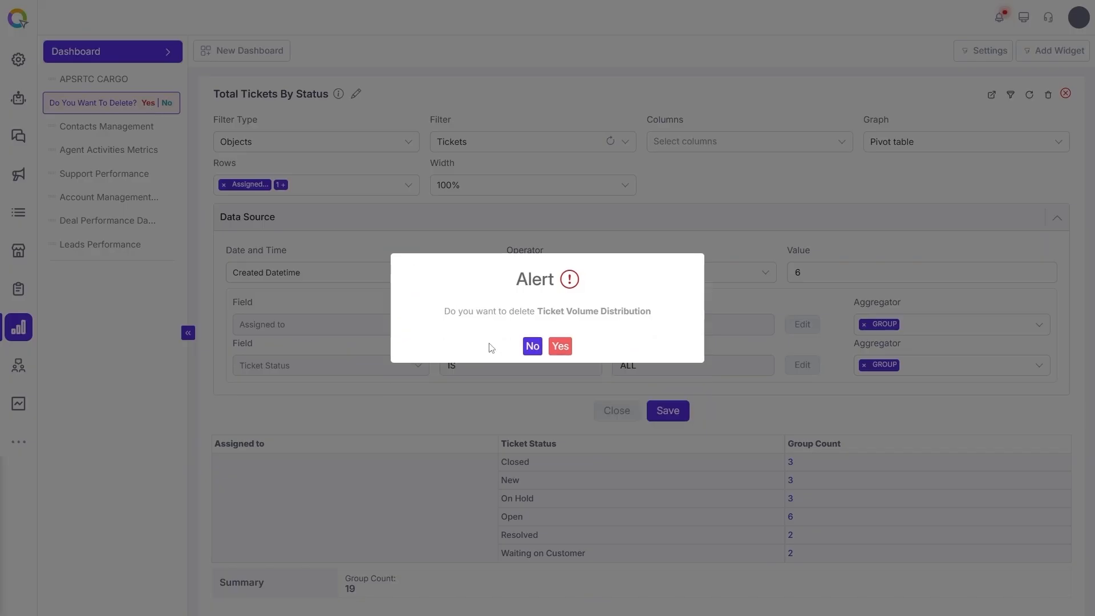
left_click(559, 347)
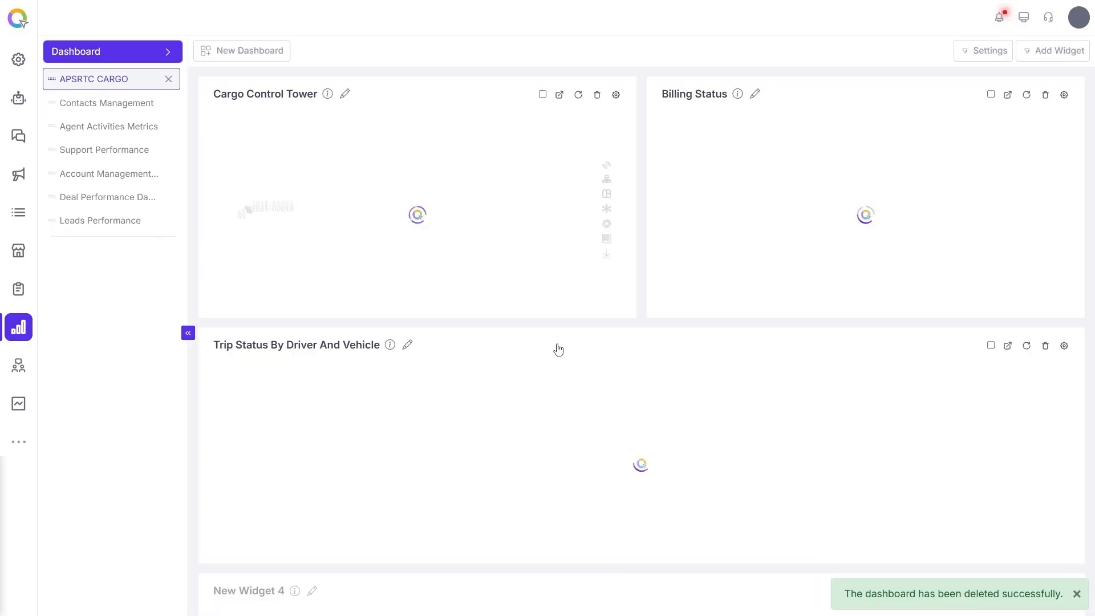